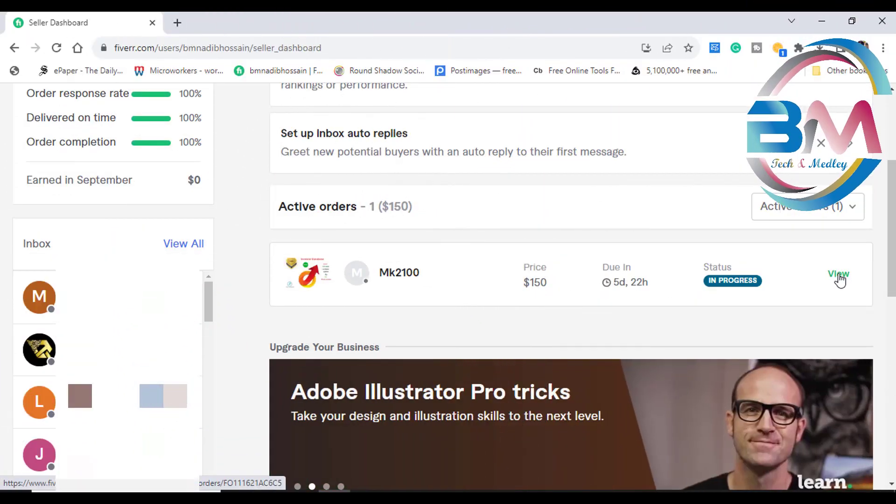
Open the active $150 order and review its activity timeline, time left to deliver and order details
left_click(838, 278)
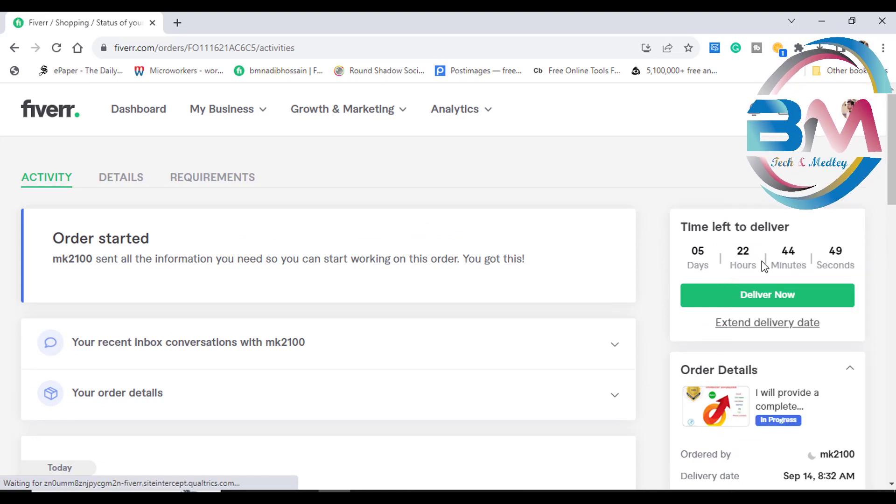
scroll(745, 259, "down", 1)
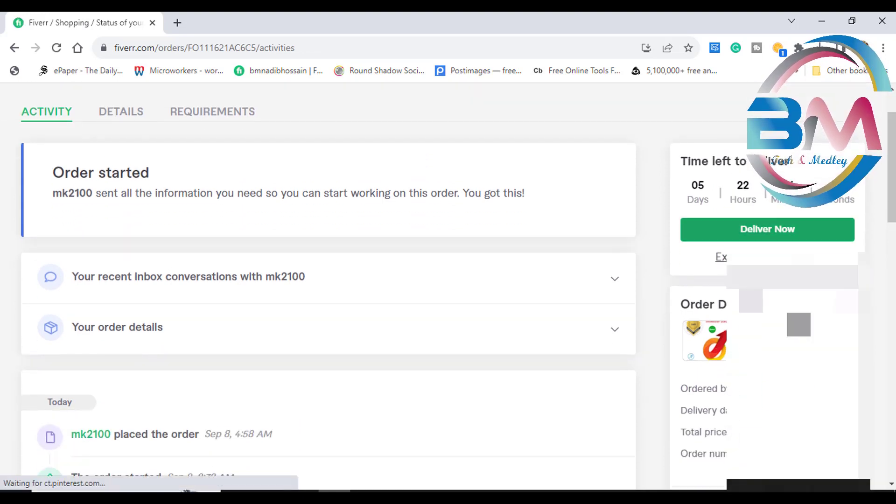
scroll(746, 260, "down", 2)
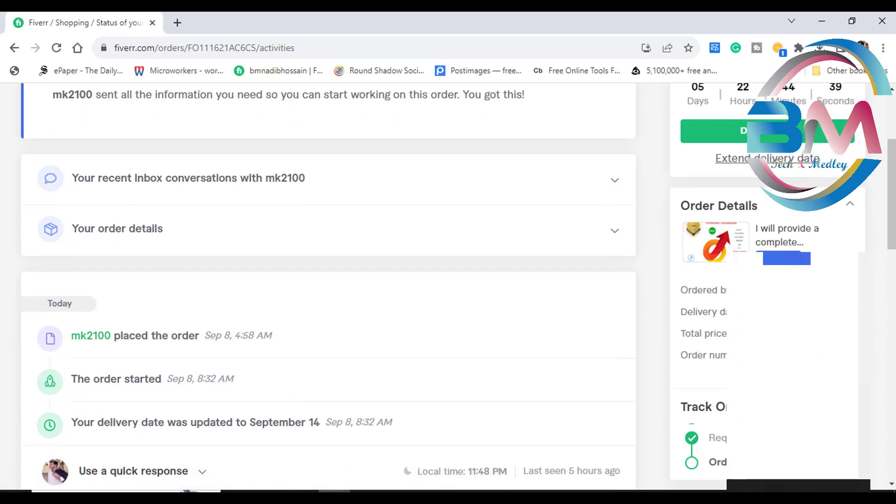
scroll(854, 311, "down", 1)
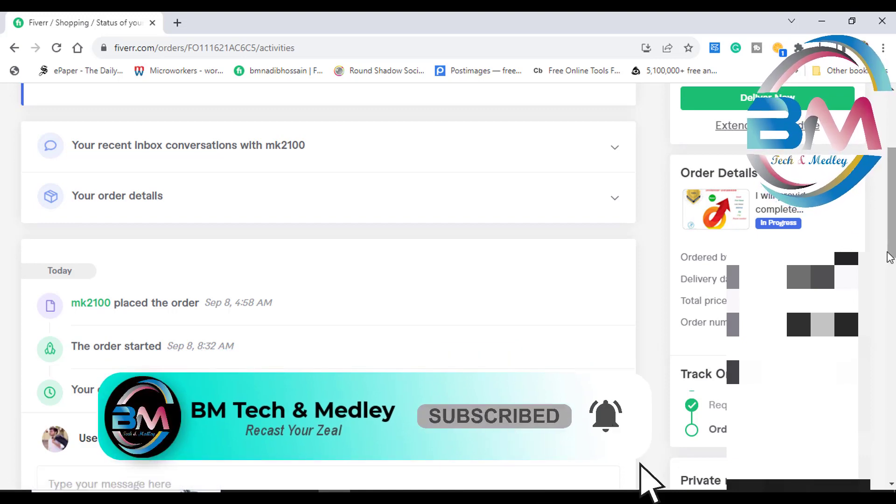
scroll(873, 266, "up", 4)
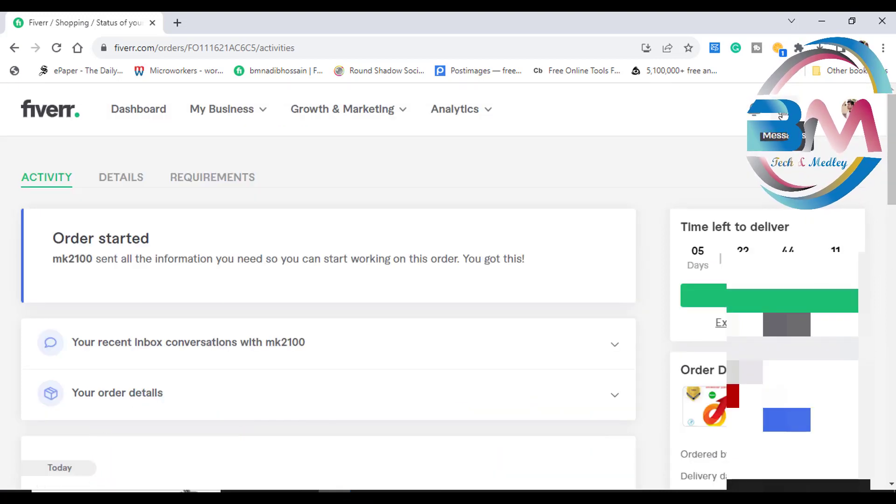
scroll(783, 114, "down", 2)
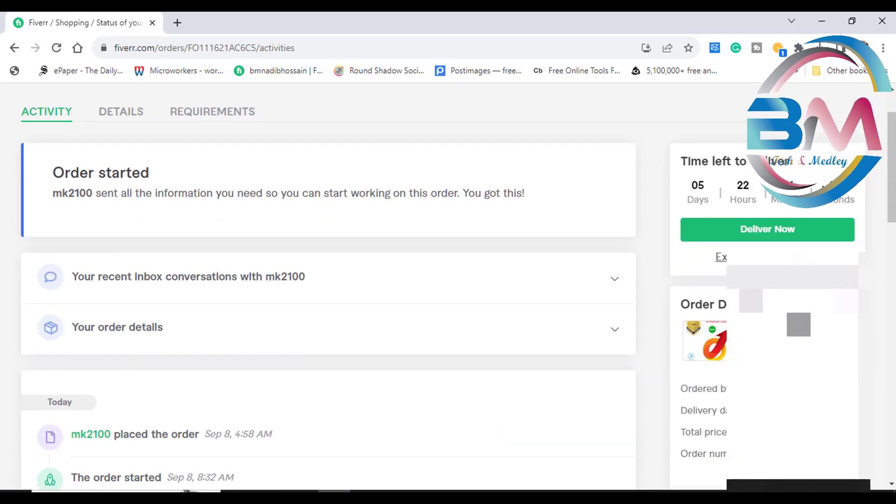
scroll(840, 215, "down", 3)
scroll(839, 219, "up", 4)
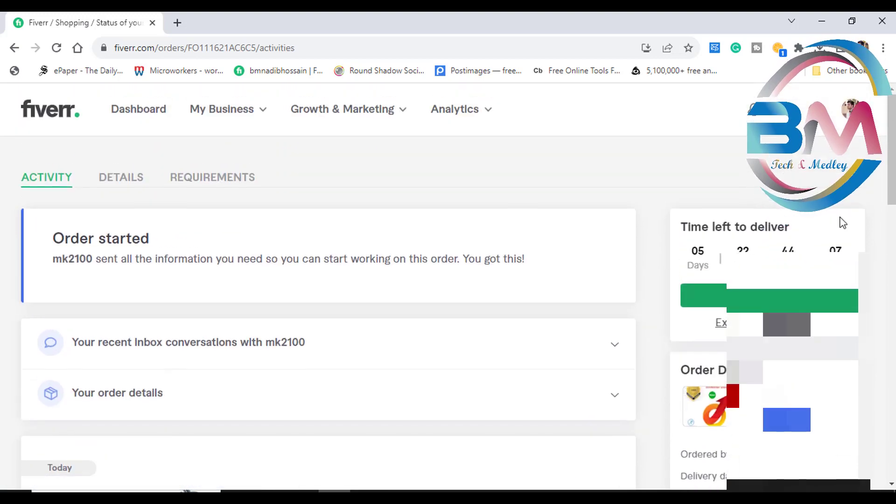
scroll(835, 224, "down", 3)
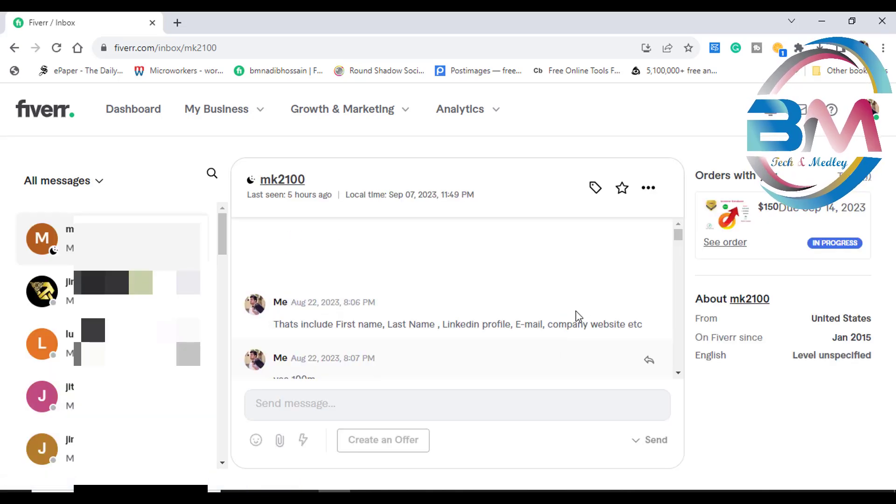
Go to the start of the inbox conversation with the order's buyer and highlight the buyer's opening inquiry
scroll(581, 310, "up", 10)
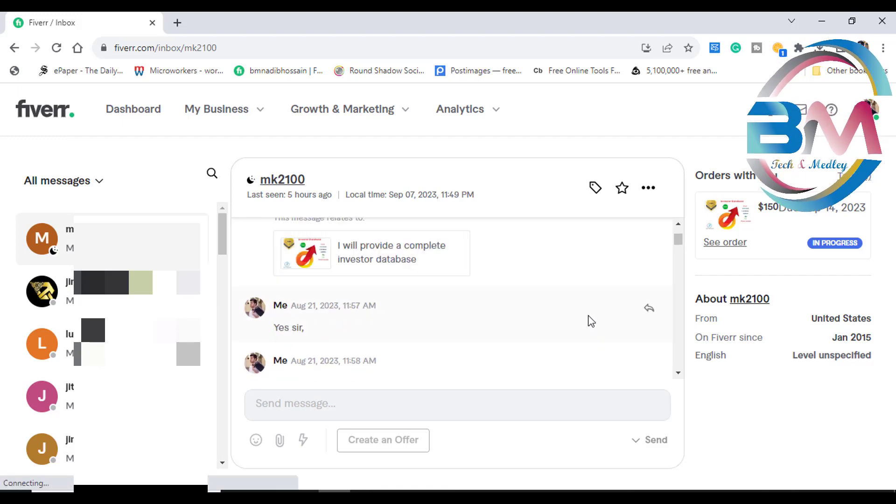
scroll(276, 325, "up", 3)
left_click_drag(274, 314, 666, 311)
left_click(591, 332)
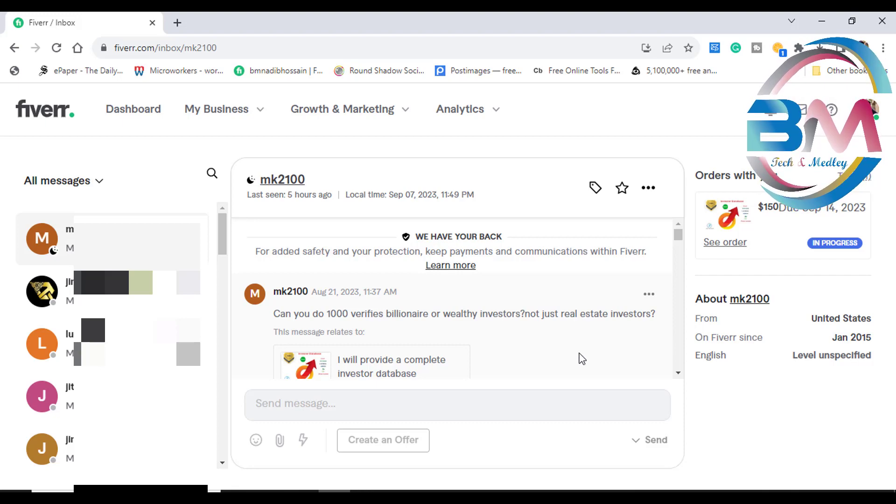
Read the replies to the opening inquiry, covering the investor locations needed and the budget question
scroll(589, 310, "down", 2)
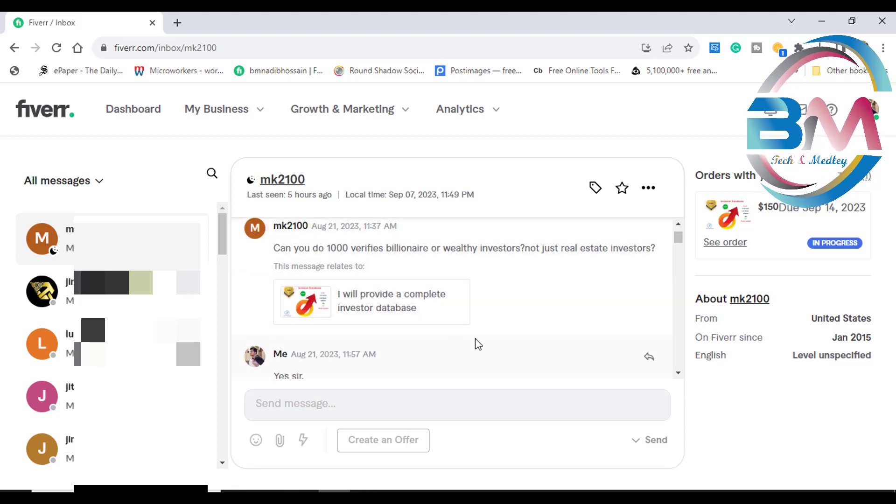
scroll(426, 345, "down", 2)
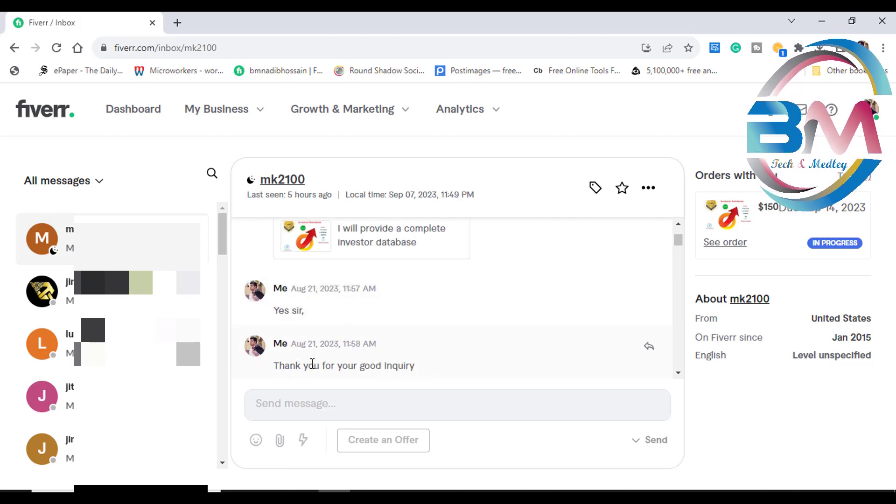
scroll(288, 359, "down", 2)
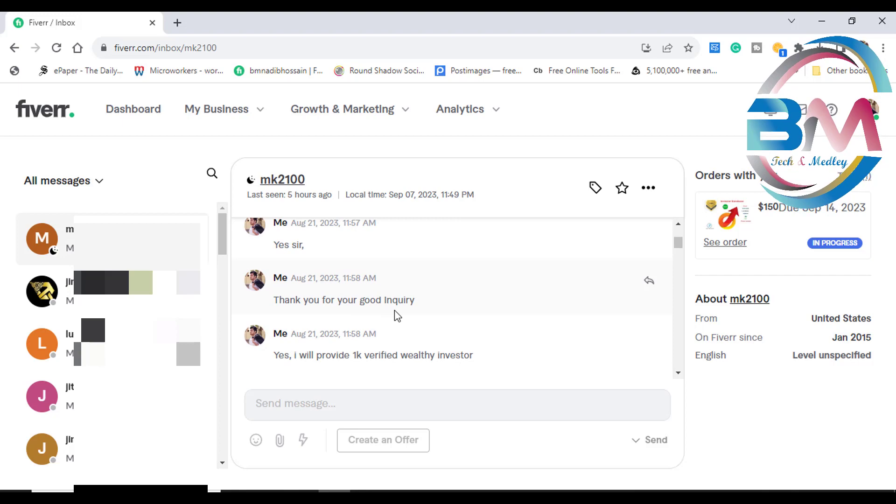
scroll(405, 320, "down", 2)
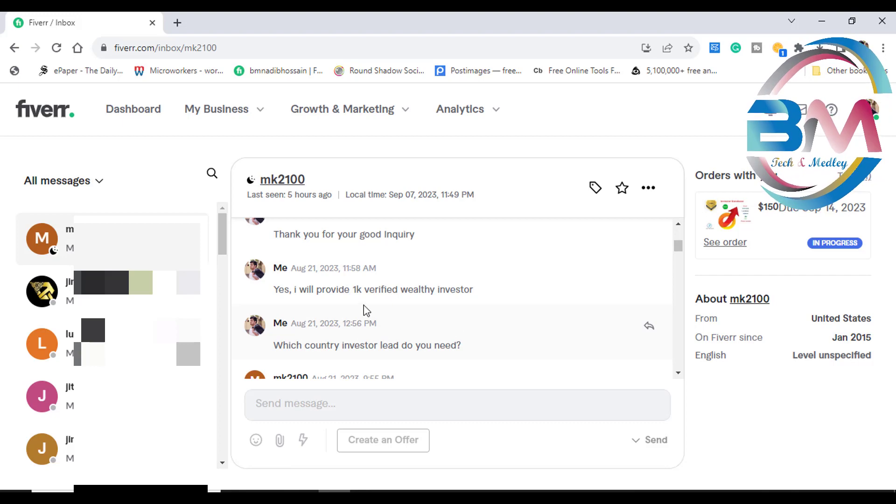
scroll(364, 310, "down", 2)
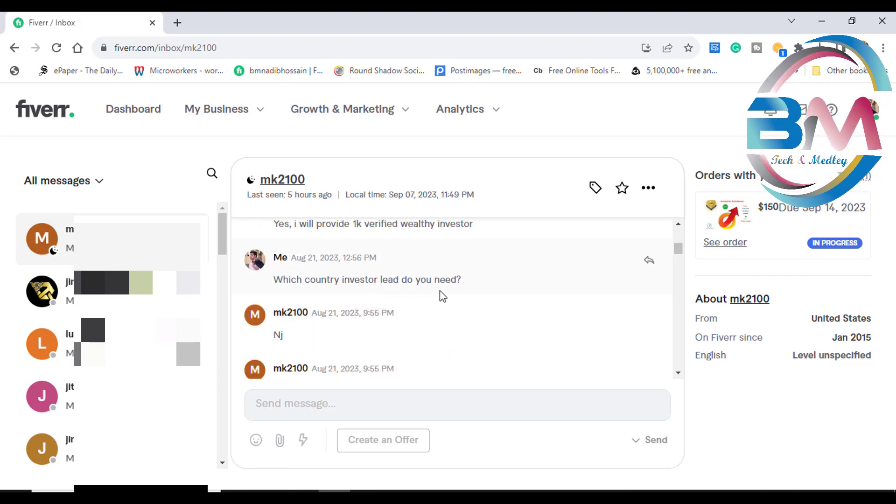
scroll(329, 353, "down", 2)
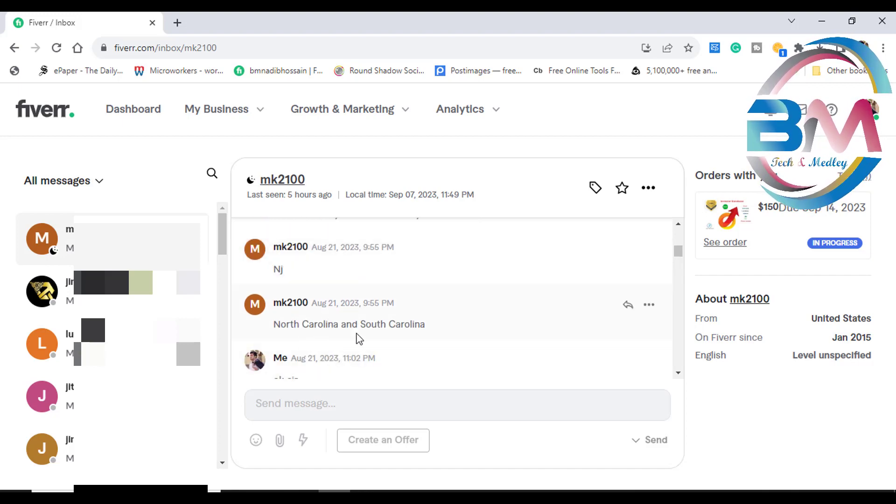
scroll(418, 338, "down", 2)
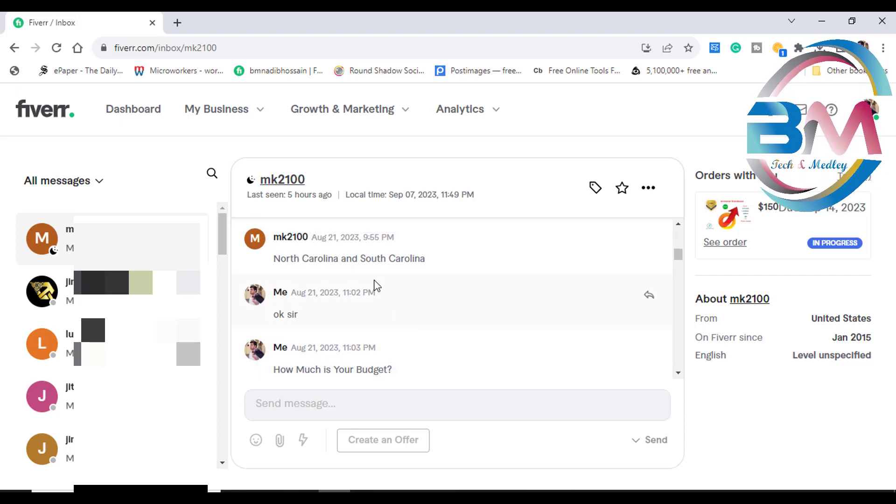
scroll(320, 336, "down", 2)
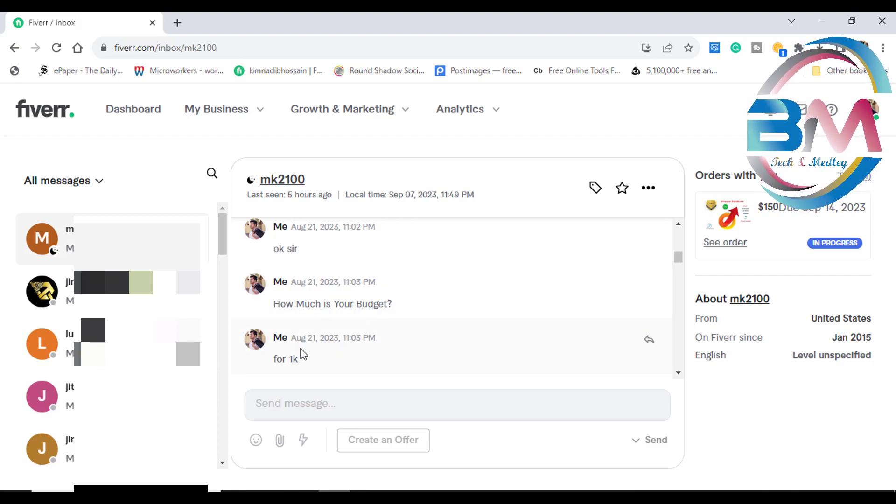
Read the messages about the investors' wealth and highlight part of the list of data fields included
scroll(308, 341, "down", 2)
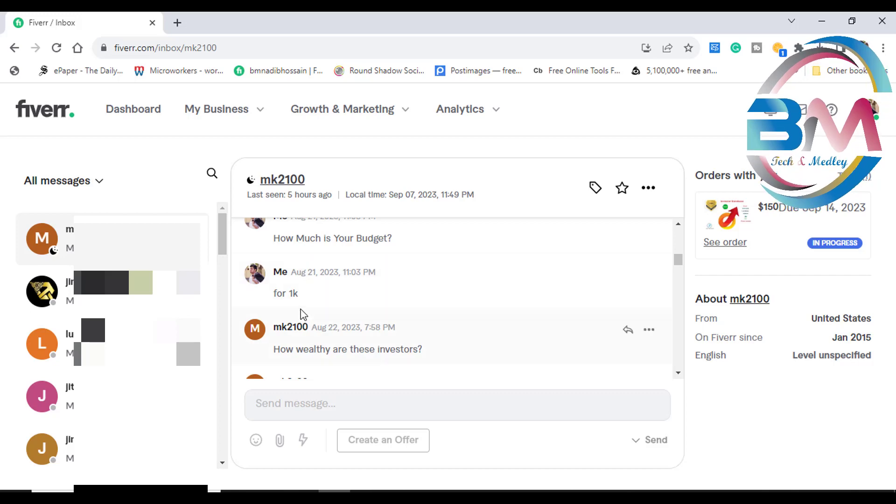
scroll(326, 312, "down", 2)
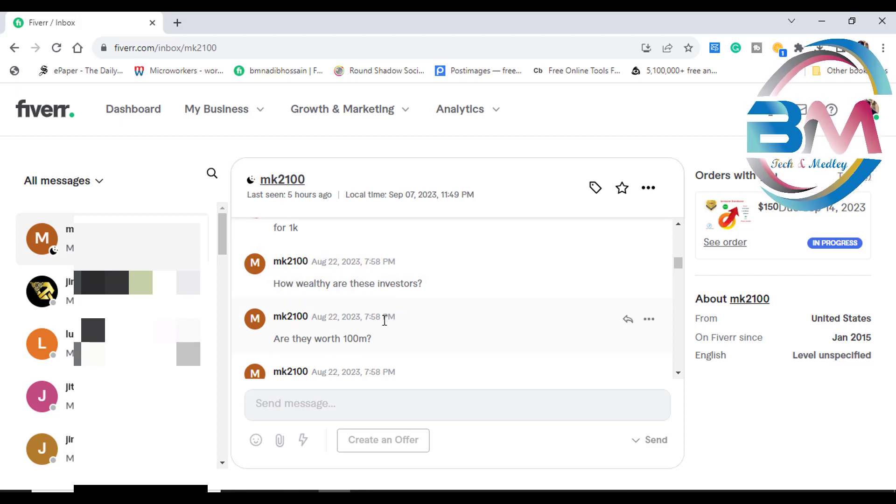
scroll(384, 315, "down", 2)
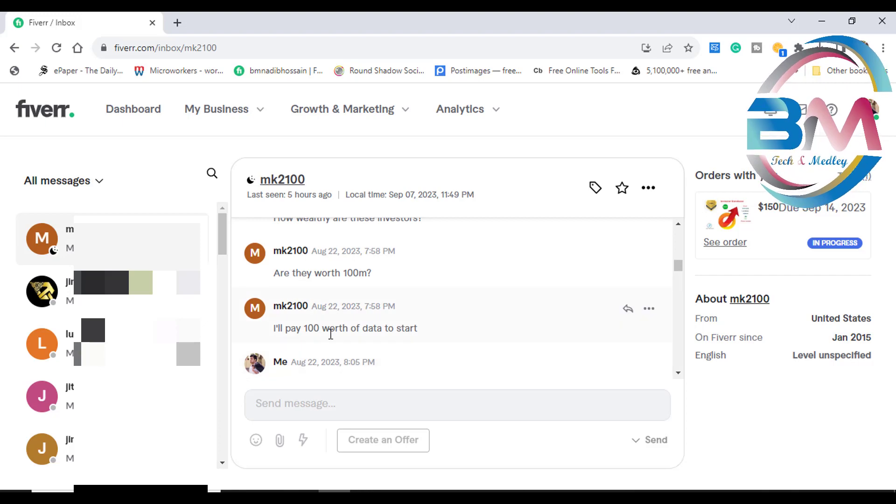
scroll(413, 345, "down", 2)
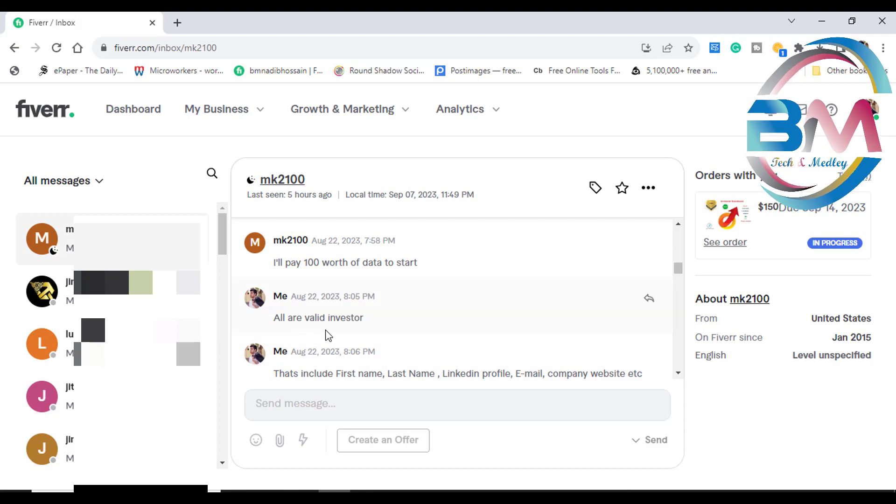
scroll(345, 335, "down", 1)
scroll(346, 333, "down", 1)
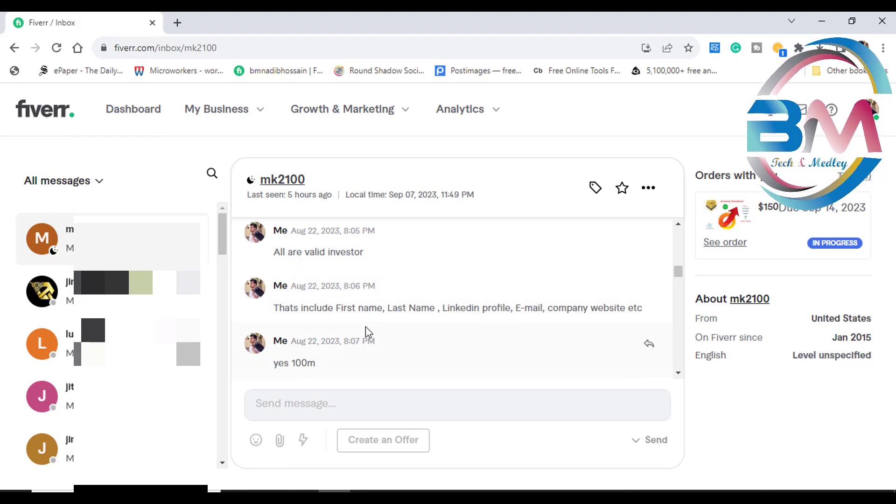
double_click(341, 310)
left_click_drag(385, 310, 635, 311)
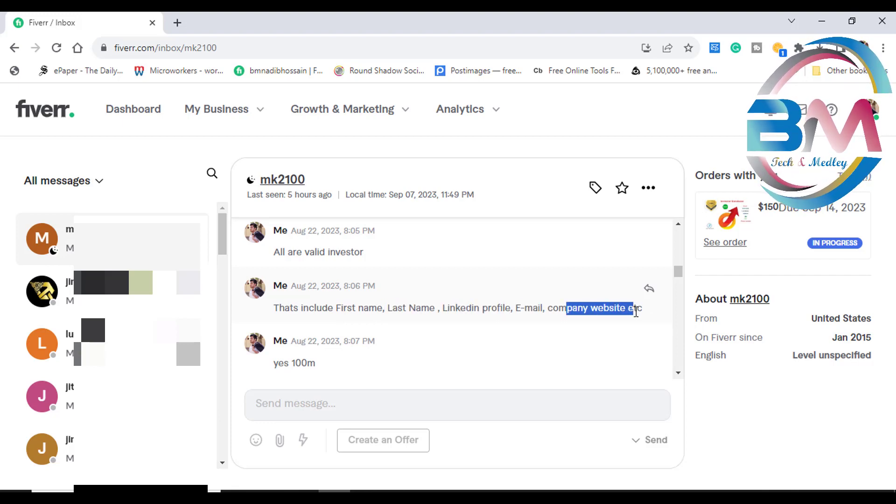
Check the price quoted to the buyer, highlighting the amount, and read the note about the sample investors
scroll(430, 330, "down", 2)
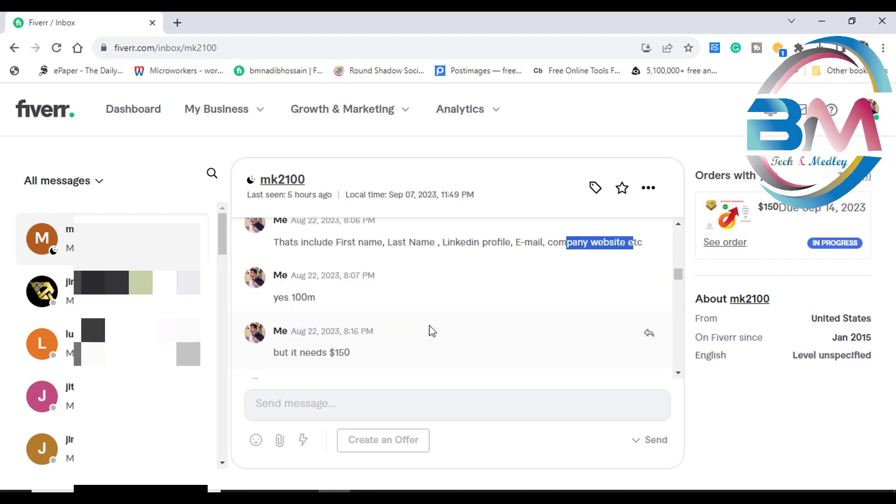
scroll(299, 341, "down", 2)
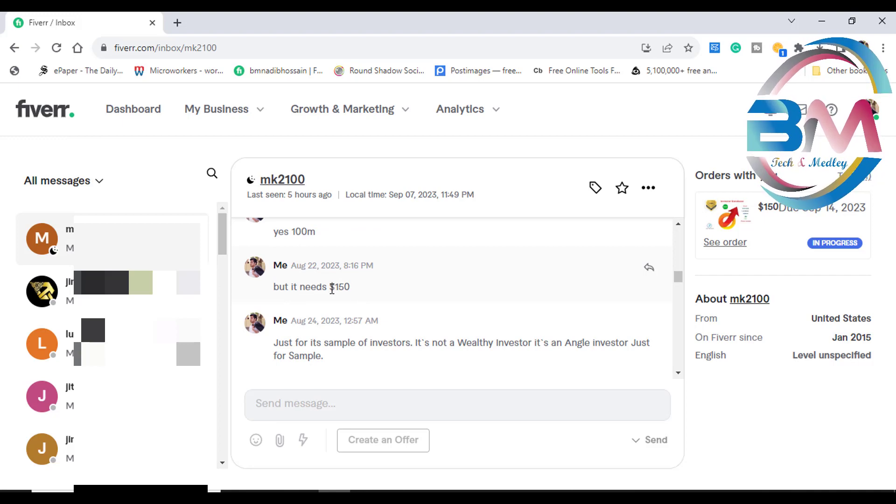
left_click_drag(331, 289, 352, 288)
left_click(350, 289)
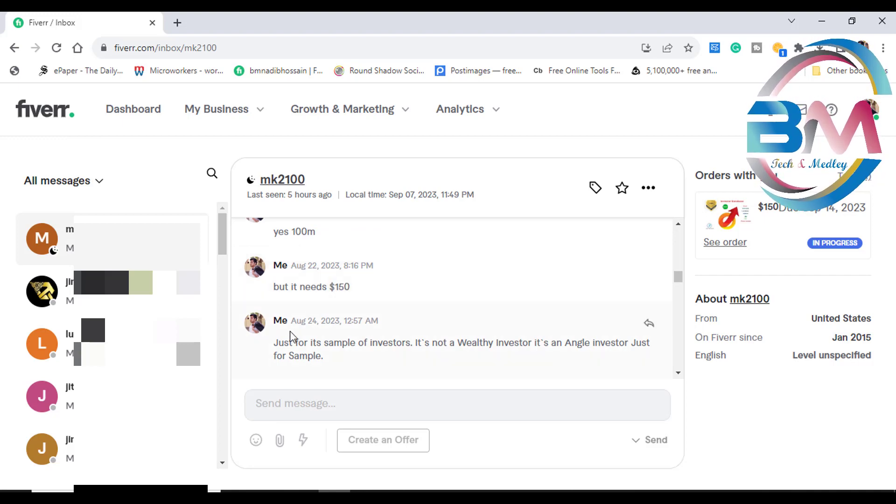
scroll(290, 336, "down", 2)
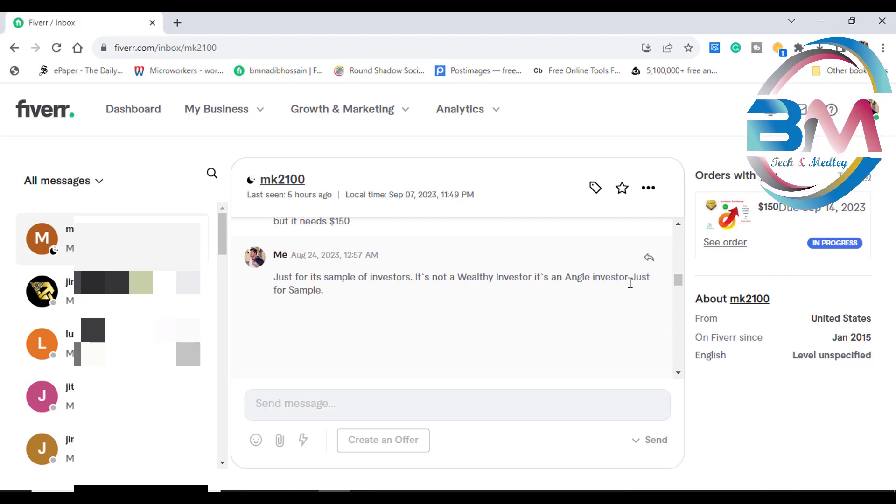
scroll(468, 314, "down", 2)
Read the buyer's request for samples of very wealthy U.S. investors and find the Wealthy Investor.xlsx file sent in reply
scroll(365, 279, "down", 4)
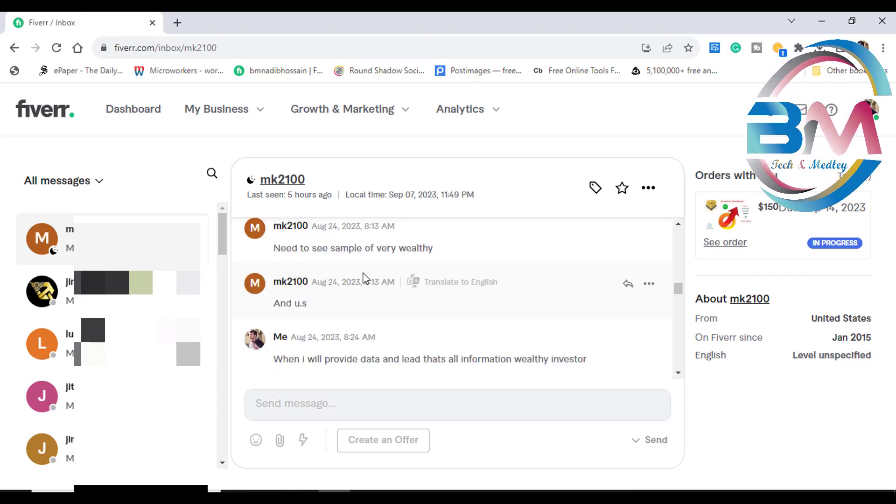
scroll(365, 279, "down", 2)
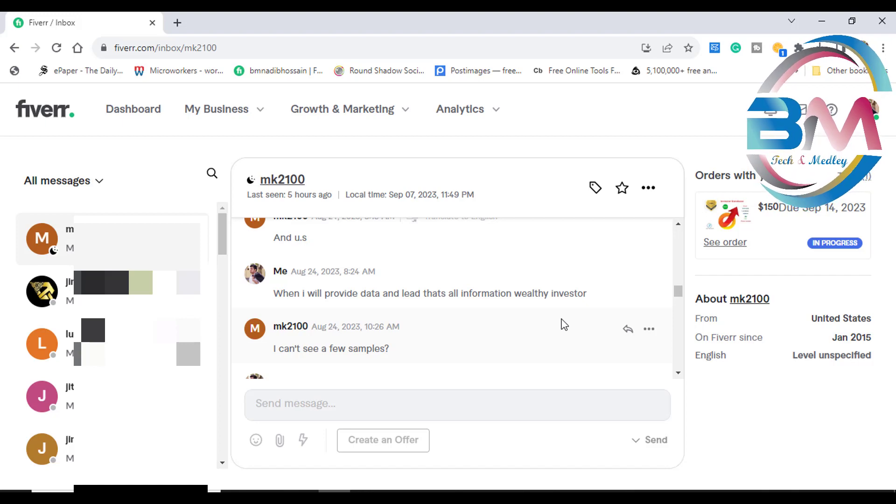
scroll(366, 294, "down", 2)
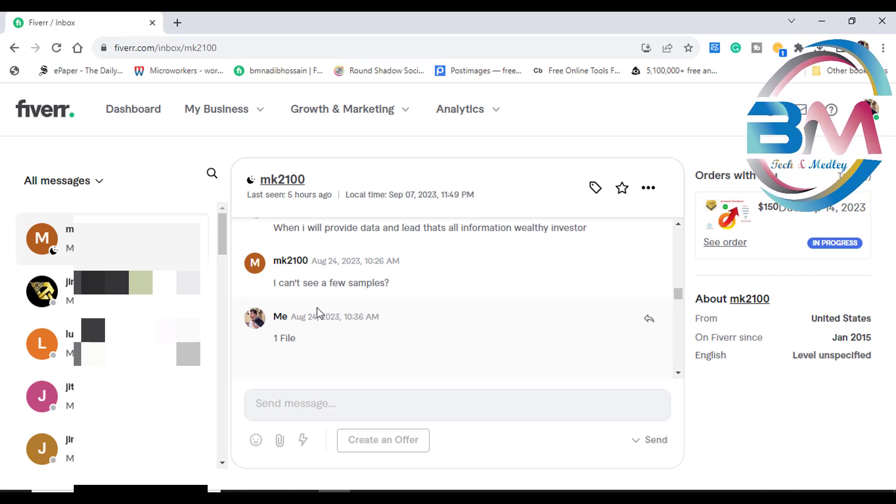
scroll(317, 307, "down", 2)
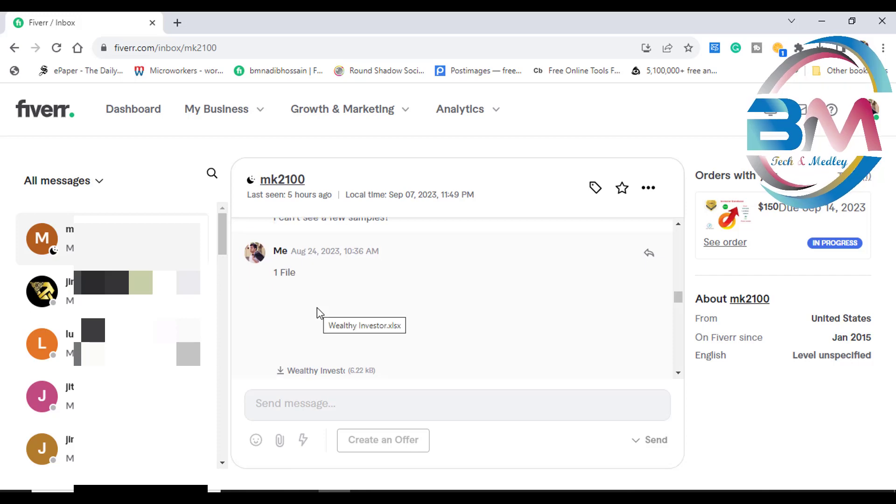
scroll(317, 307, "down", 2)
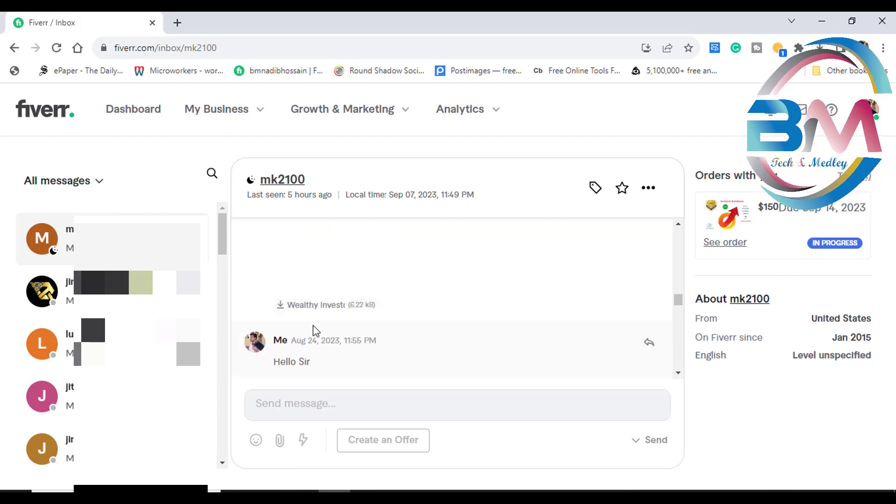
Read the buyer's feedback on the sample and the seller's replies, highlighting "That's file only sample"
scroll(322, 327, "down", 2)
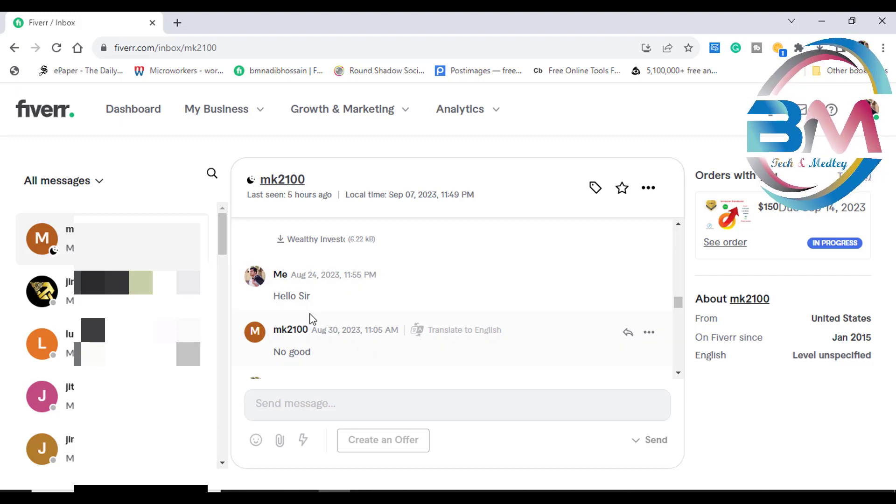
scroll(309, 315, "down", 2)
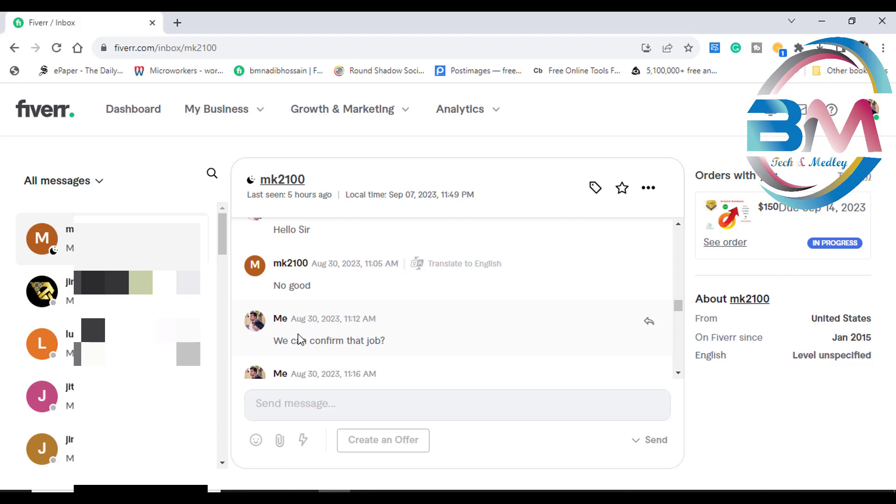
scroll(302, 335, "down", 2)
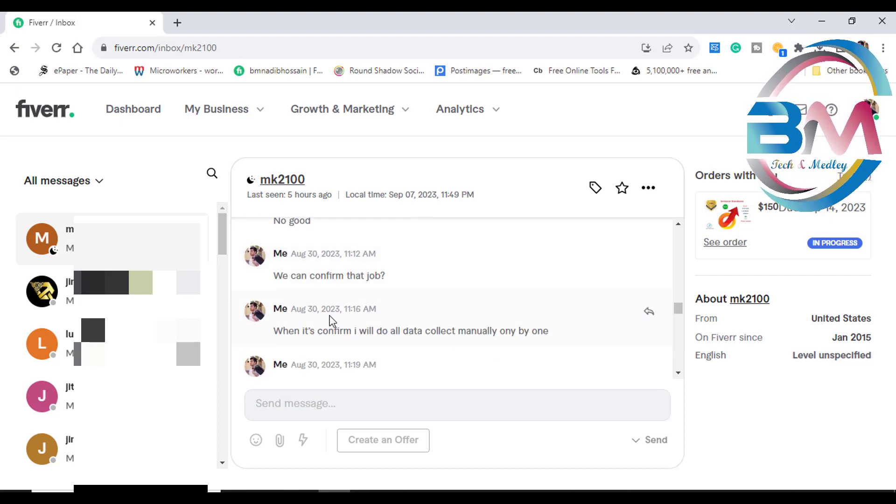
scroll(330, 321, "down", 2)
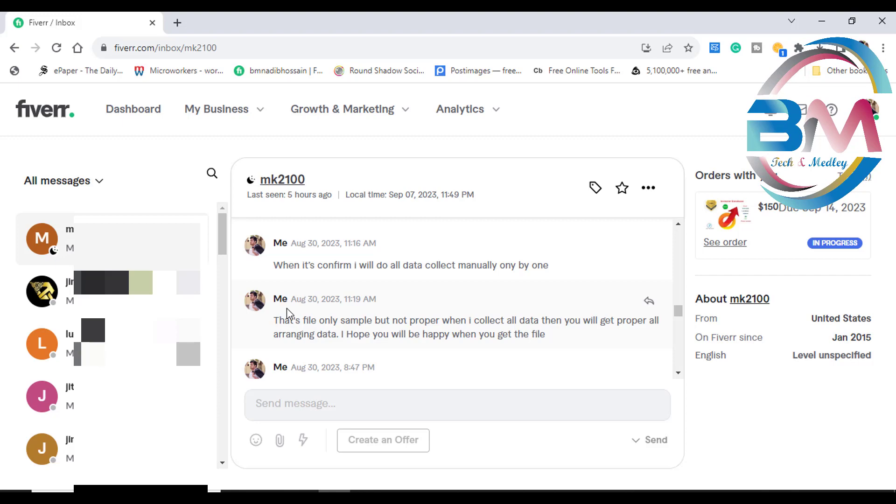
scroll(305, 329, "down", 2)
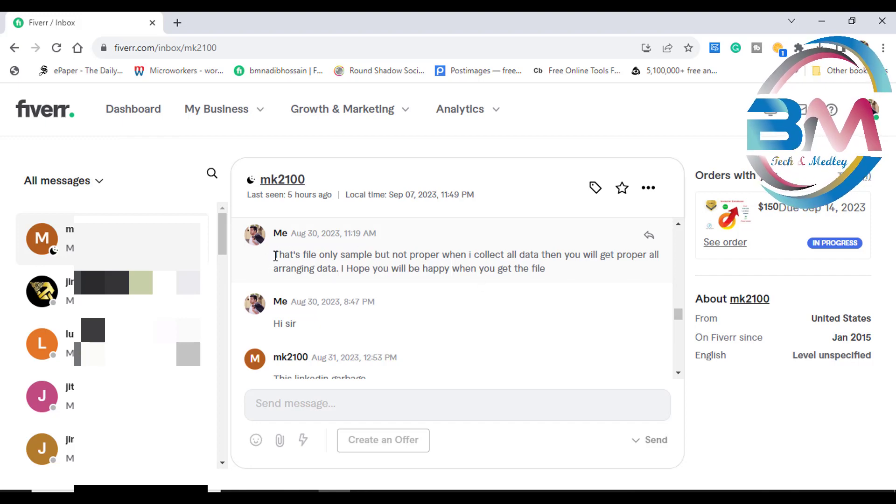
left_click_drag(276, 255, 376, 257)
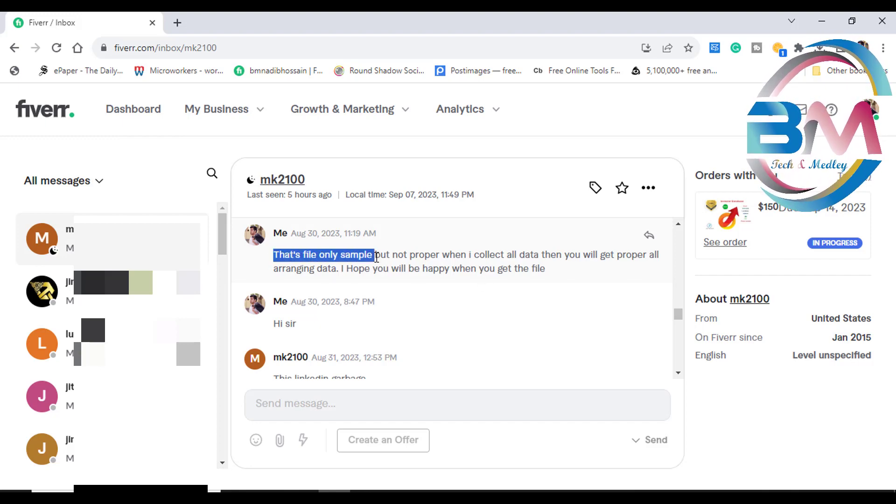
left_click(389, 255)
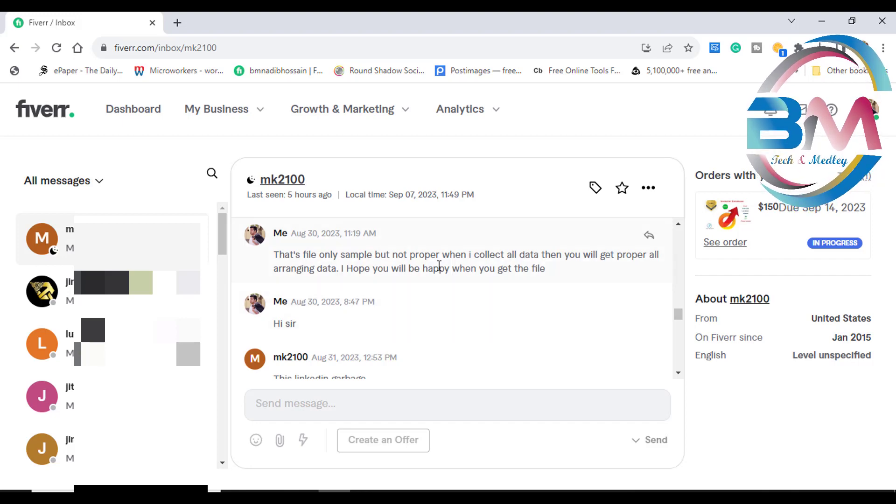
Read the buyer's demand for real billionaire data, highlighting part of it, and the seller's promise to provide it
scroll(438, 282, "down", 3)
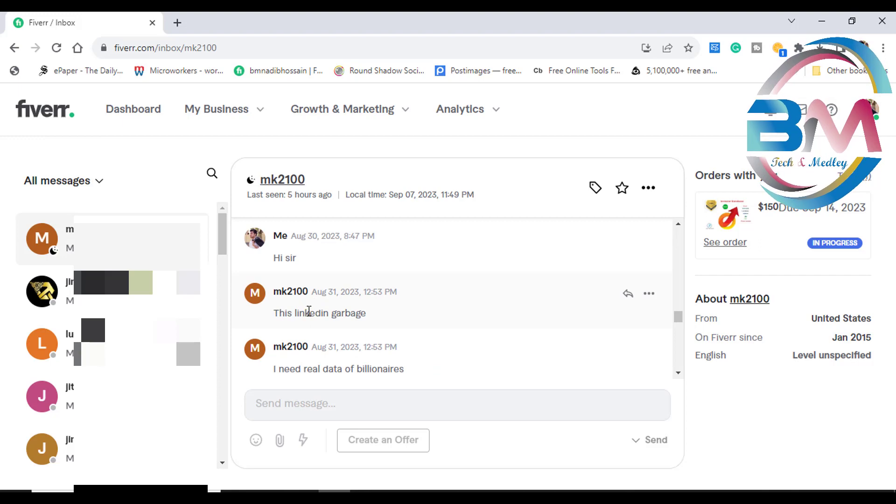
scroll(354, 313, "down", 1)
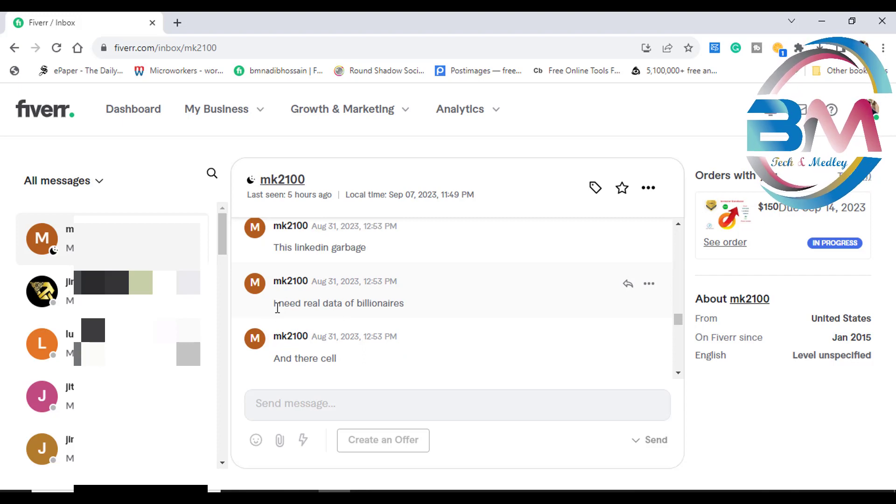
left_click_drag(276, 303, 372, 304)
left_click(414, 310)
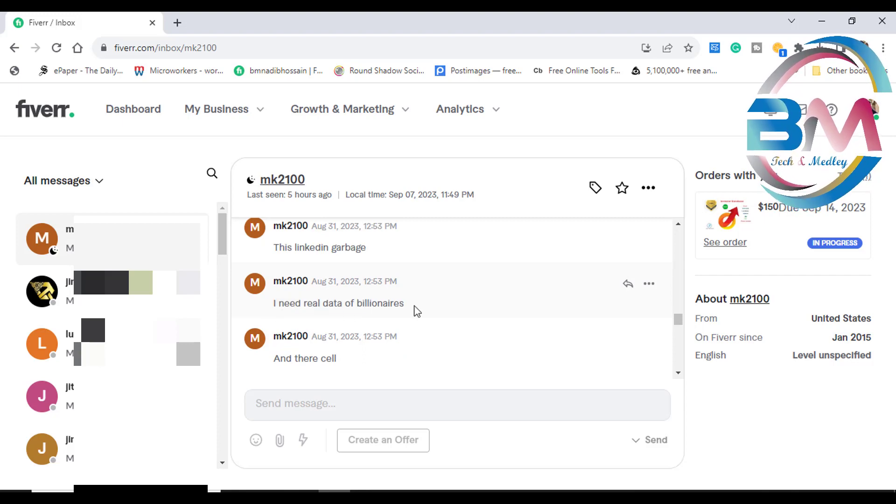
scroll(314, 312, "down", 1)
scroll(345, 314, "down", 1)
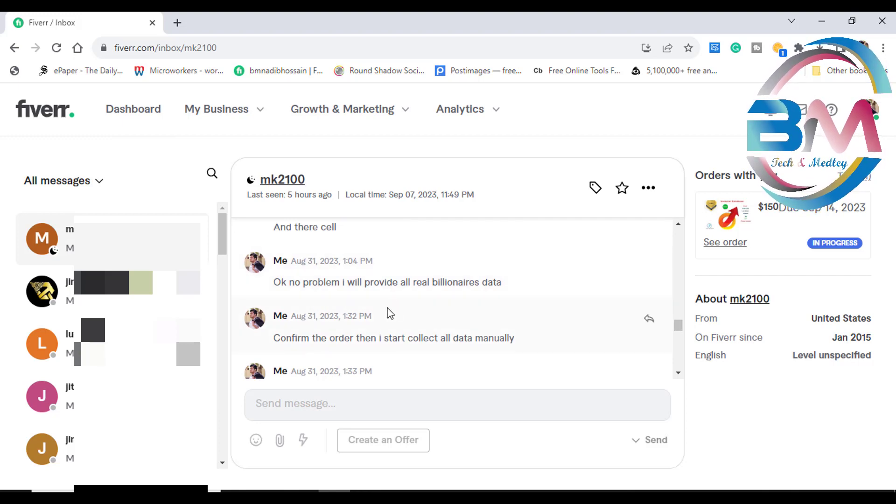
Read the message stating the days needed and the price, and highlight the quoted amount
scroll(399, 345, "down", 2)
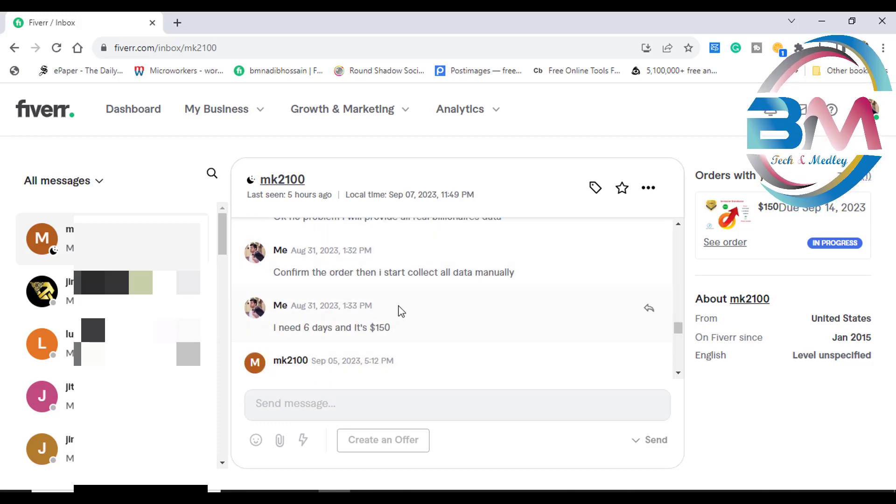
scroll(397, 310, "down", 1)
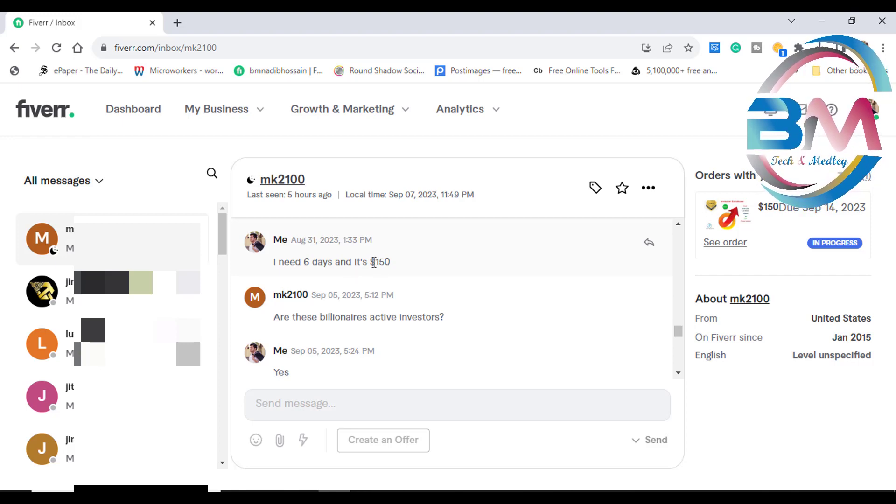
left_click_drag(370, 262, 390, 262)
left_click(401, 262)
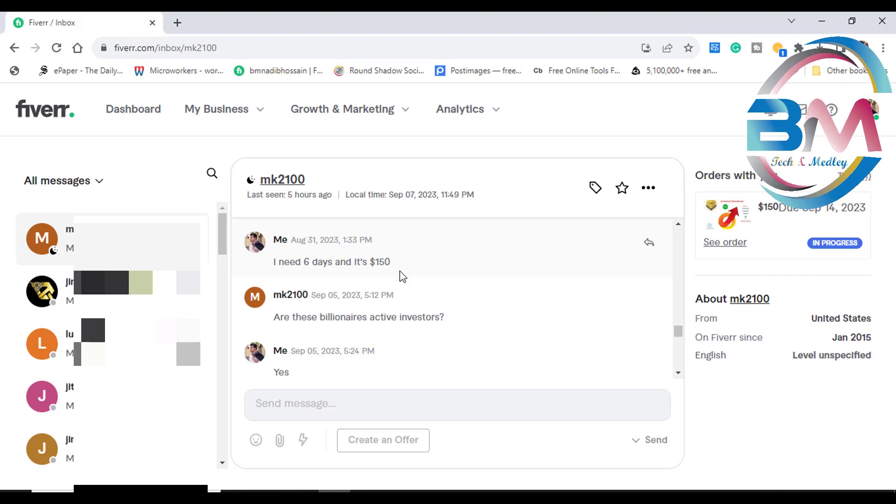
Read the buyer's question about active investors and the request to send the order
scroll(401, 275, "down", 1)
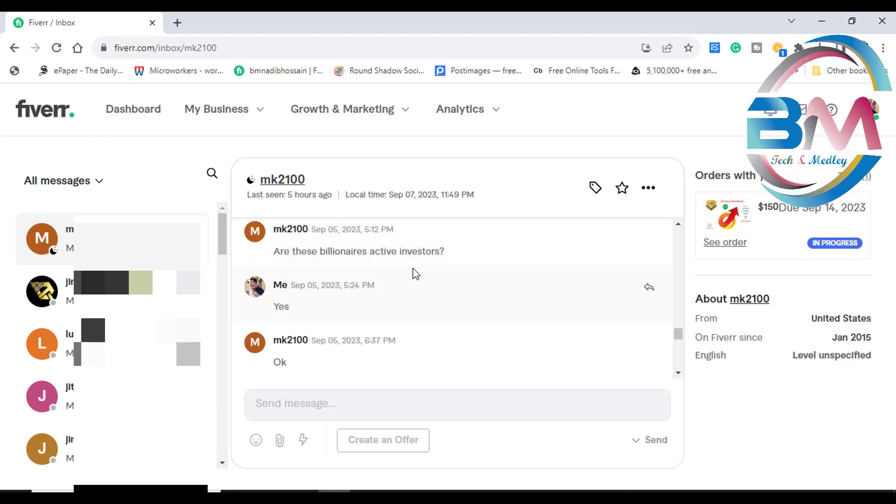
scroll(408, 277, "down", 2)
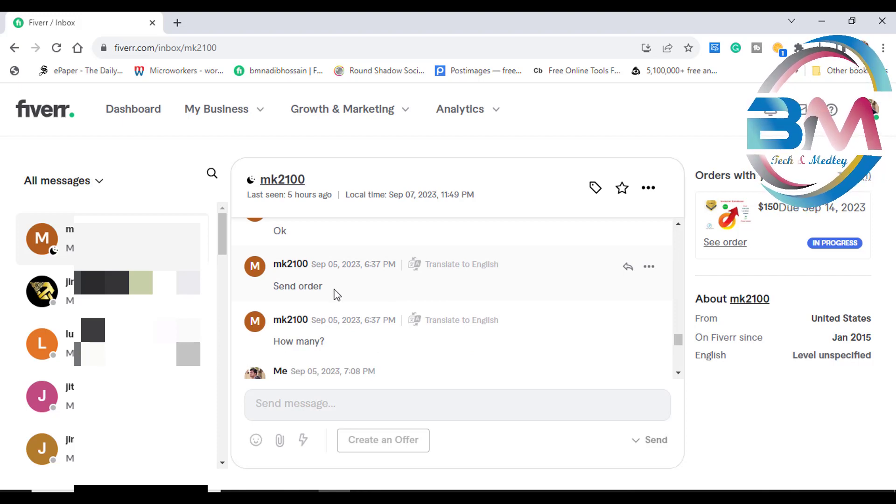
scroll(336, 294, "down", 1)
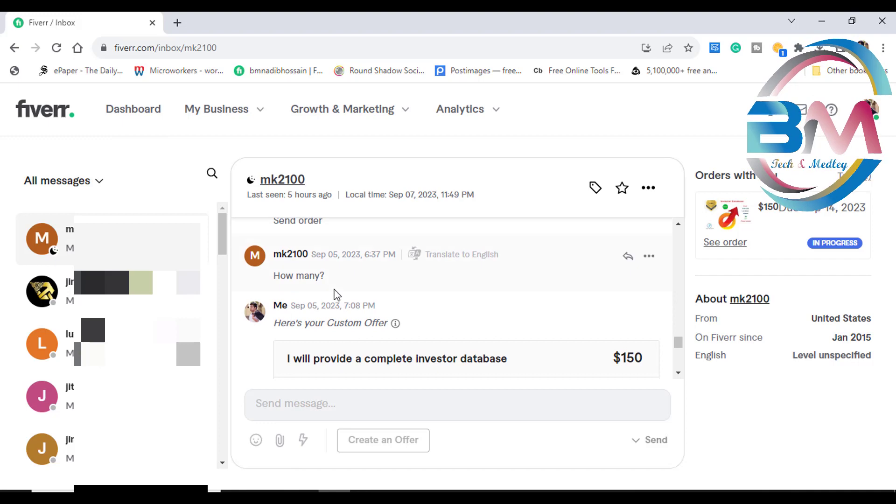
Review the custom offer for a complete investor database, covering its description, revisions, delivery time and acceptance status
scroll(335, 293, "down", 1)
scroll(414, 316, "down", 1)
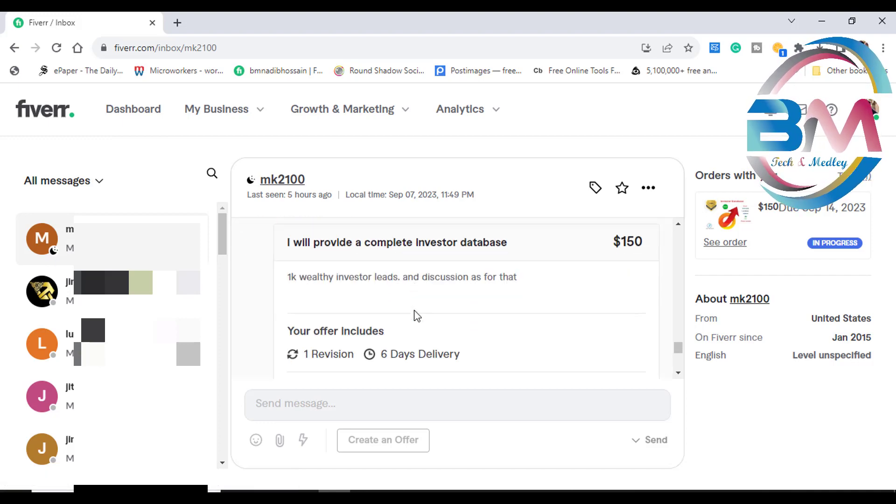
scroll(417, 316, "up", 1)
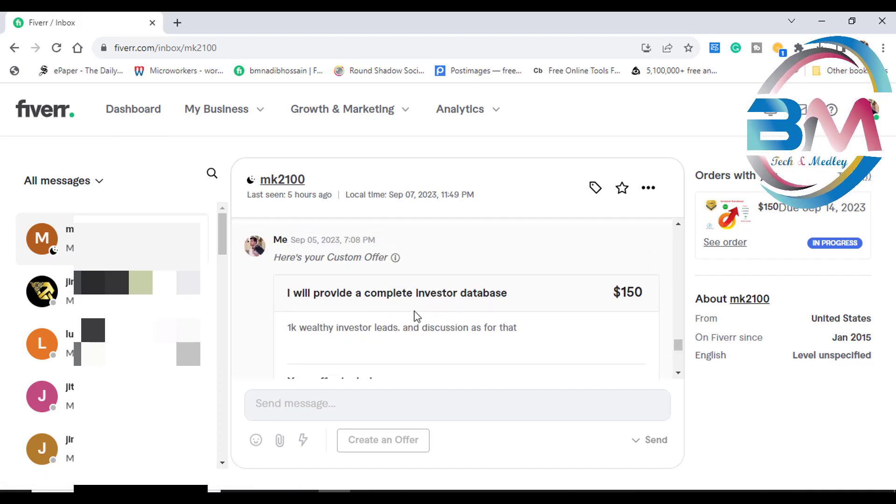
scroll(416, 322, "down", 2)
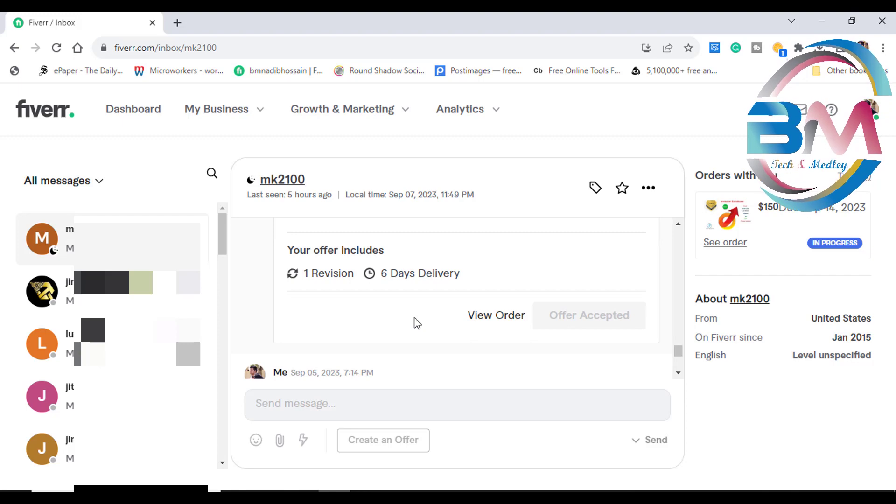
scroll(416, 322, "down", 1)
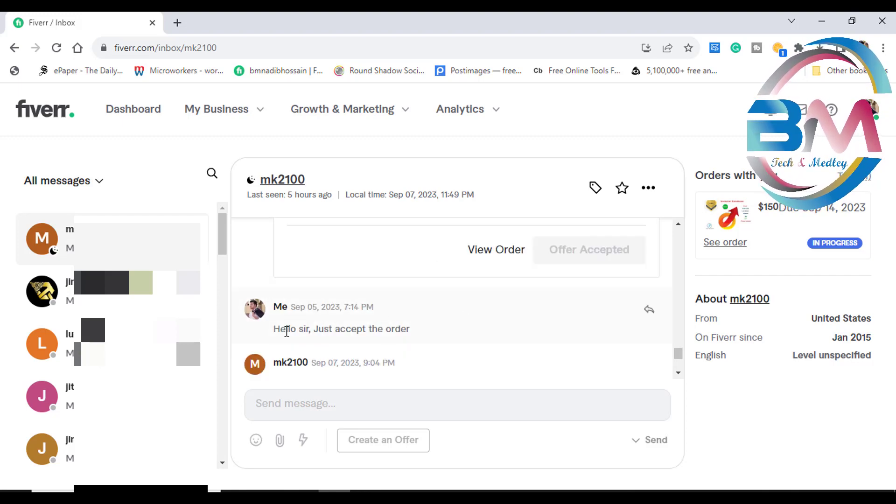
left_click_drag(542, 254, 330, 248)
left_click(330, 248)
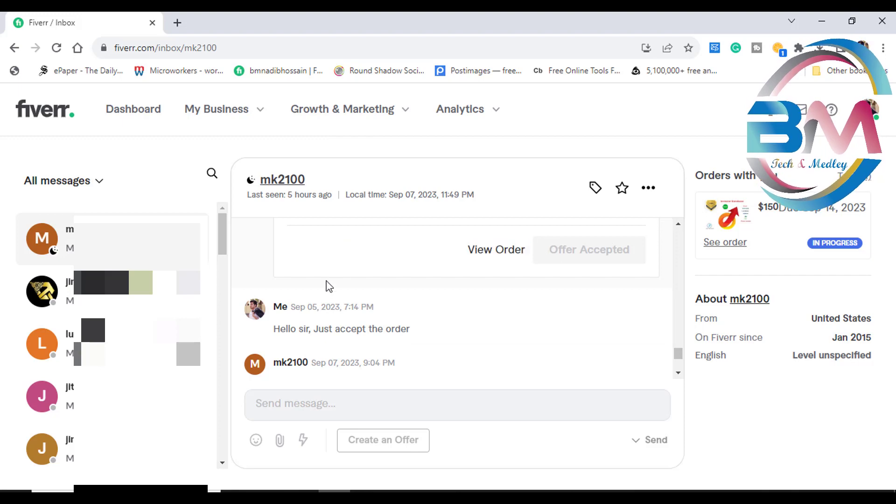
Read the closing messages about the number of investors and the thank-you for accepting the custom offer
scroll(303, 322, "down", 1)
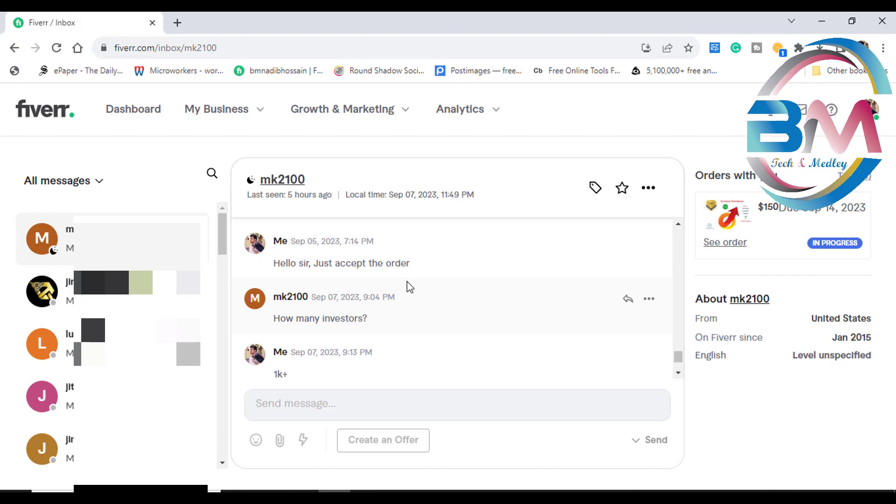
scroll(319, 293, "down", 1)
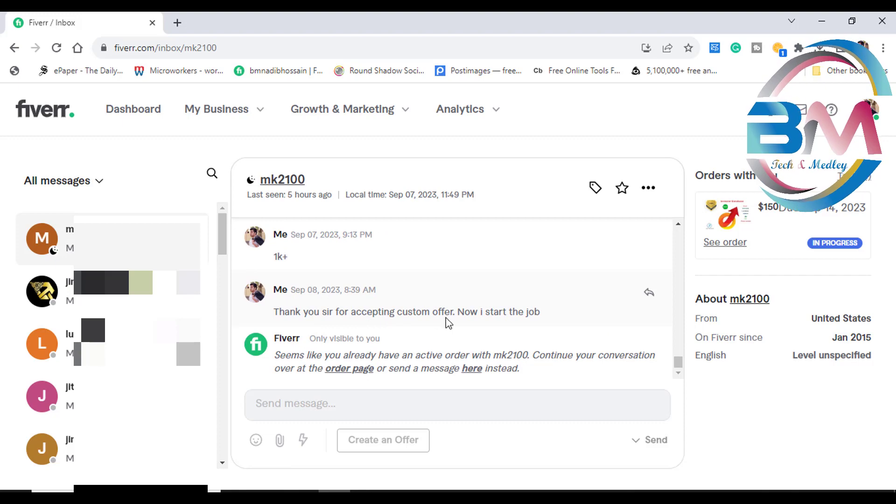
scroll(502, 314, "up", 3)
scroll(502, 314, "down", 3)
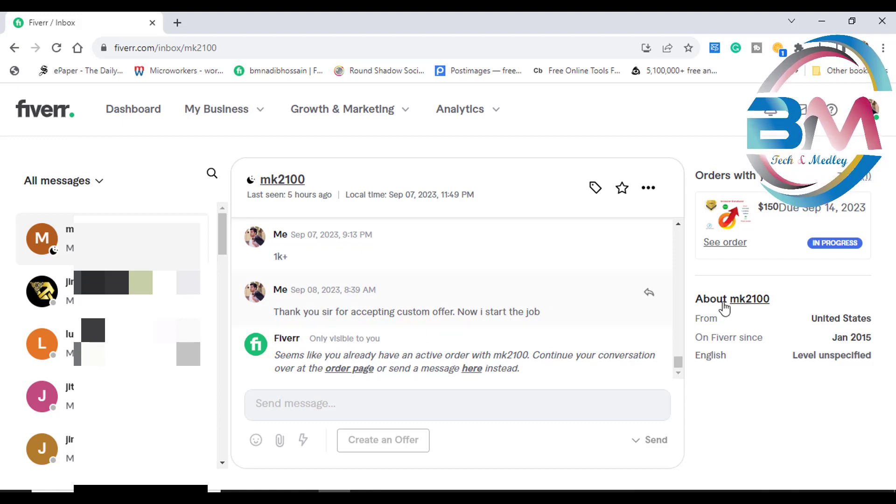
scroll(602, 313, "up", 3)
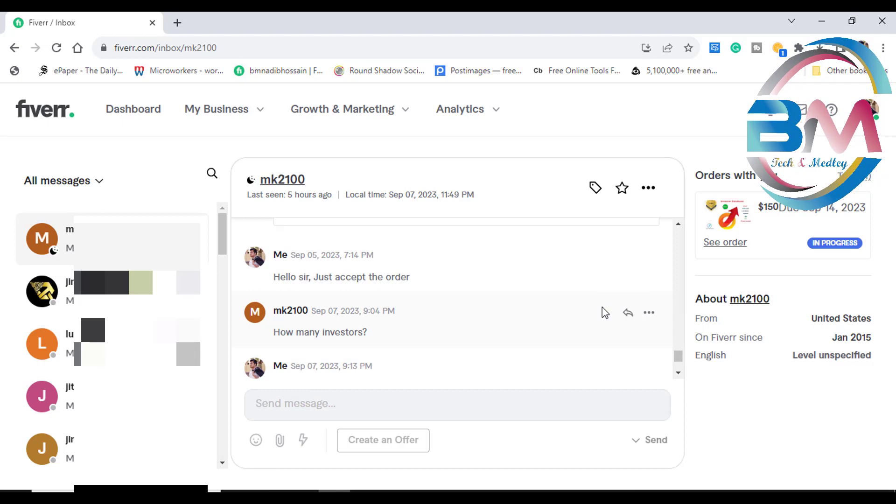
scroll(602, 312, "down", 3)
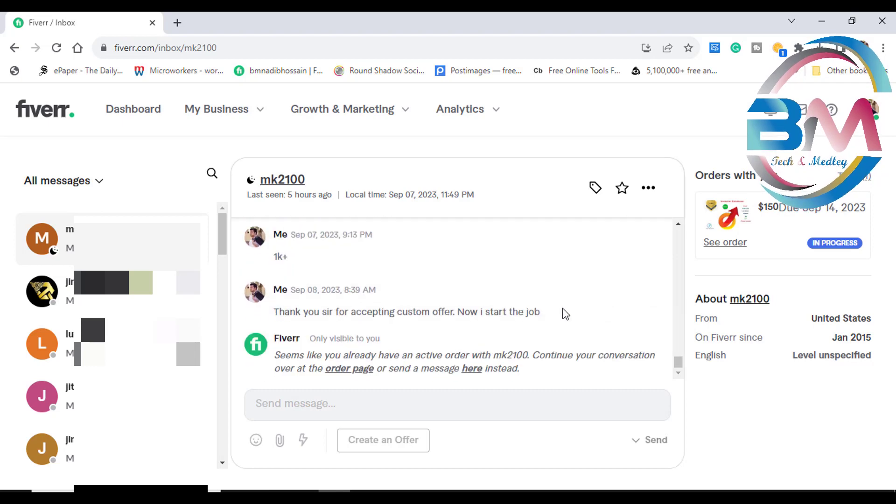
Leave the conversation and open the Manage Orders page listing the priority orders
left_click(350, 369)
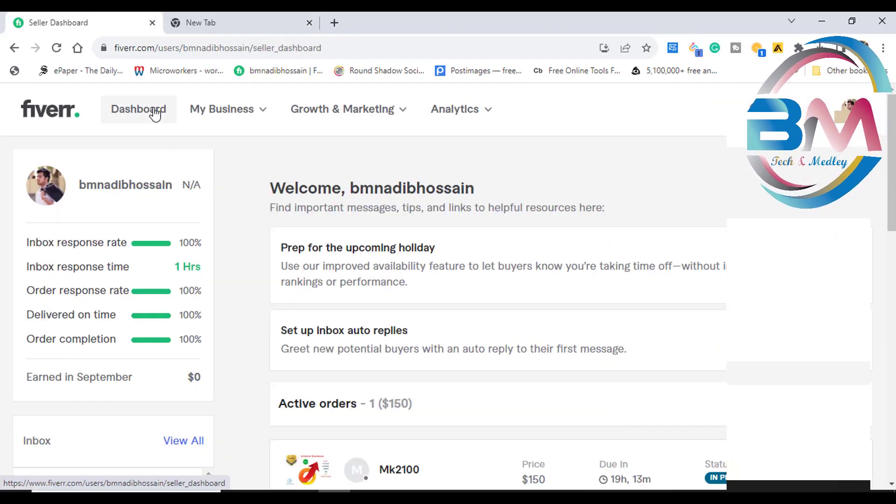
left_click(264, 115)
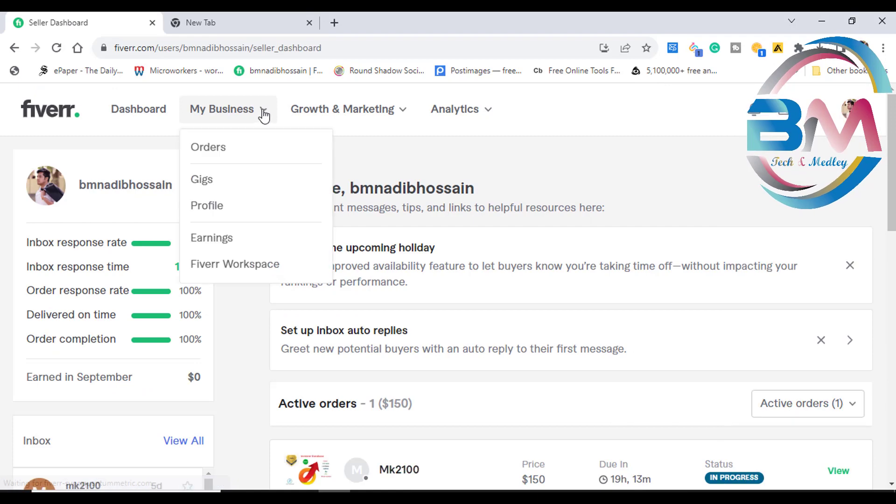
left_click(250, 147)
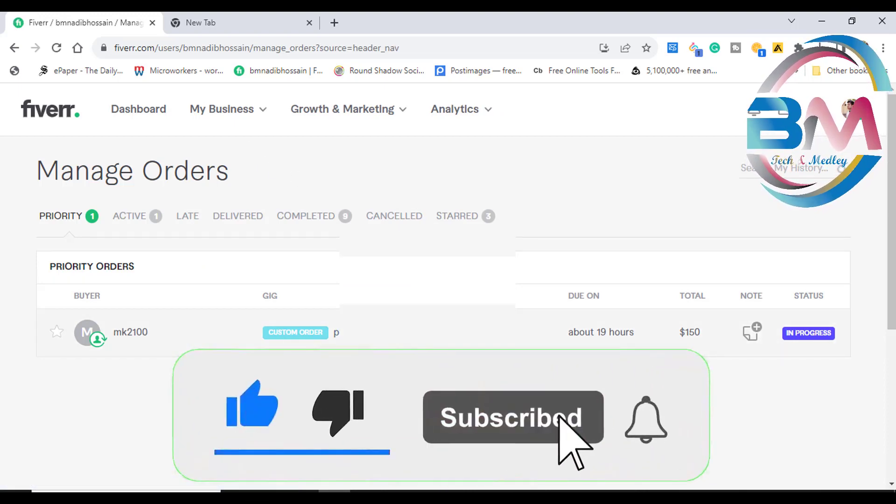
Open the in-progress $150 custom order and bring up its delivery form with the quick responses expanded
scroll(636, 279, "down", 1)
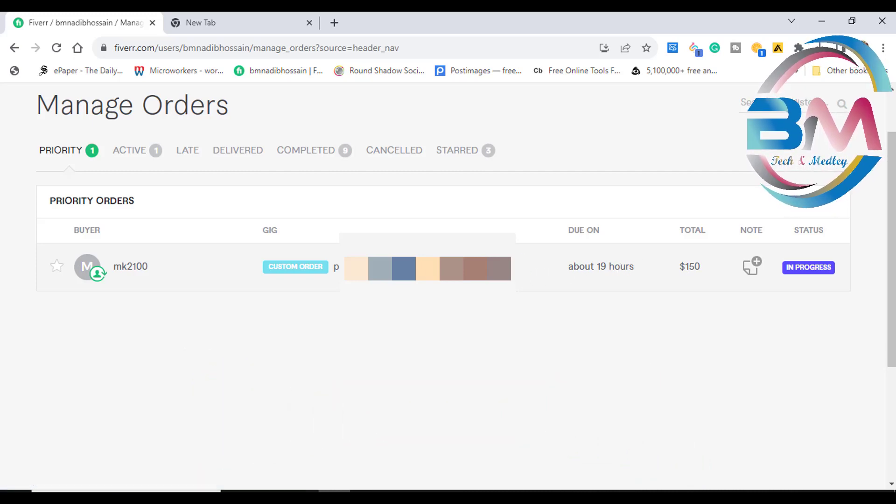
left_click(475, 268)
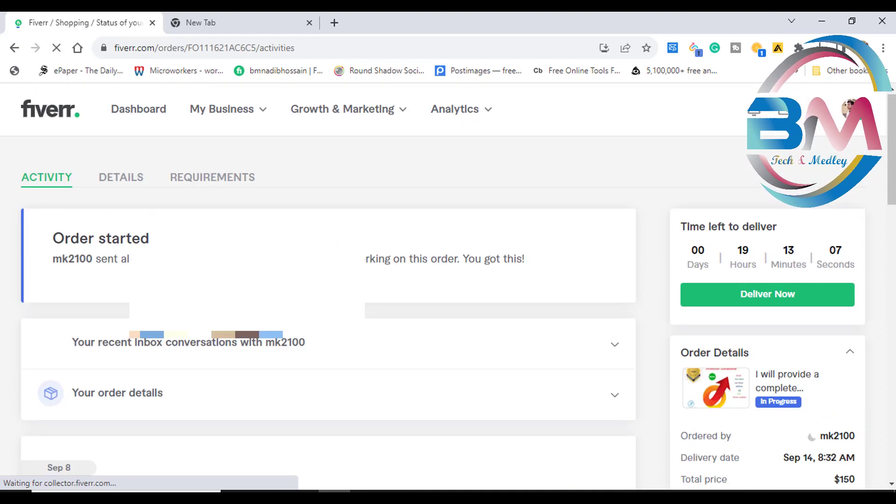
left_click(121, 177)
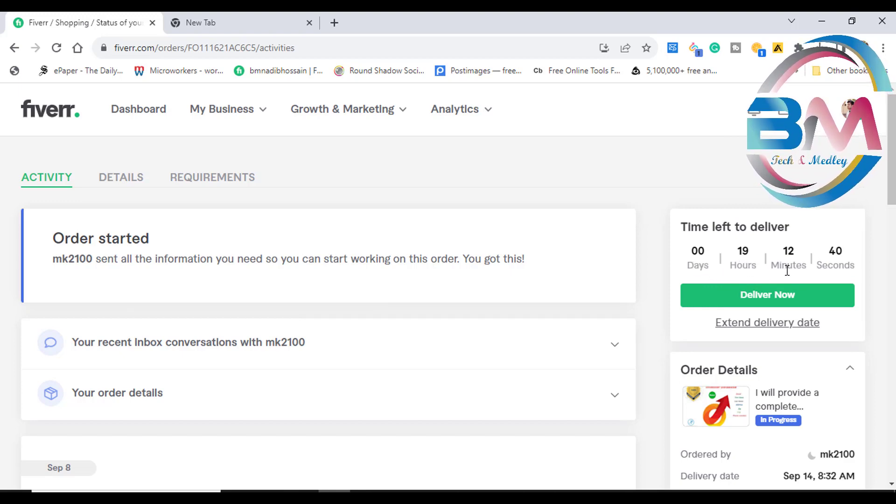
scroll(789, 266, "down", 1)
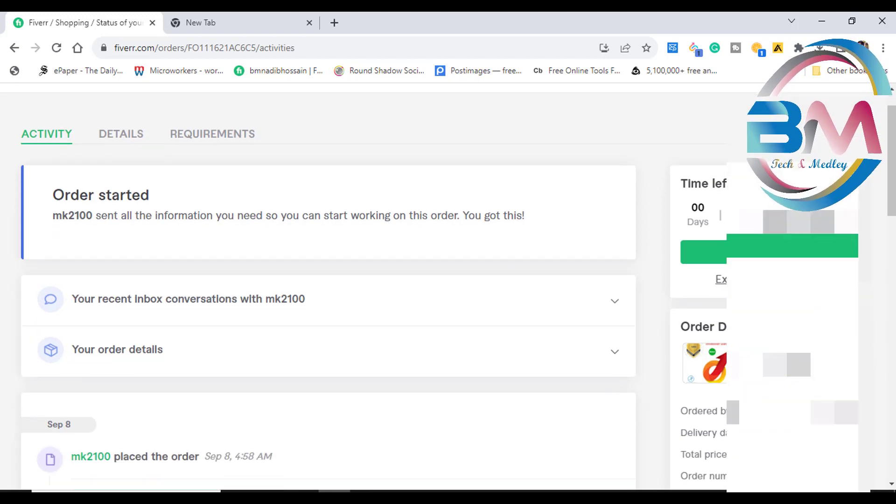
scroll(788, 266, "down", 12)
key("F5")
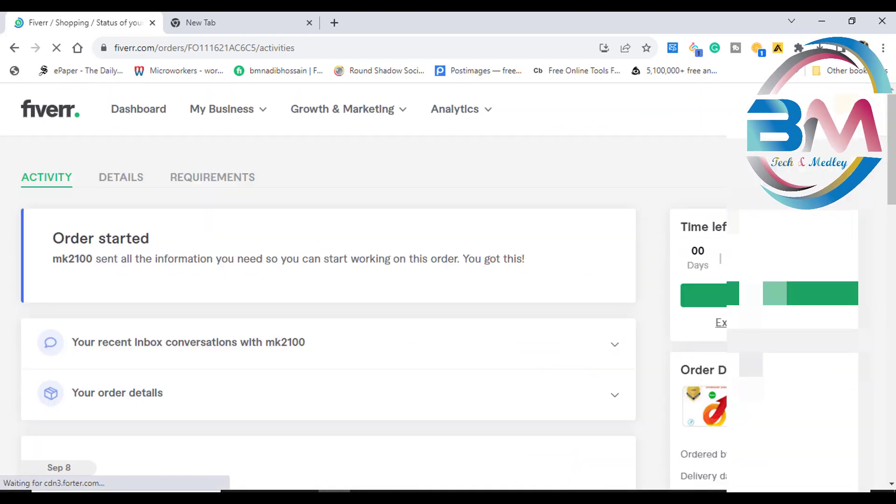
left_click(759, 297)
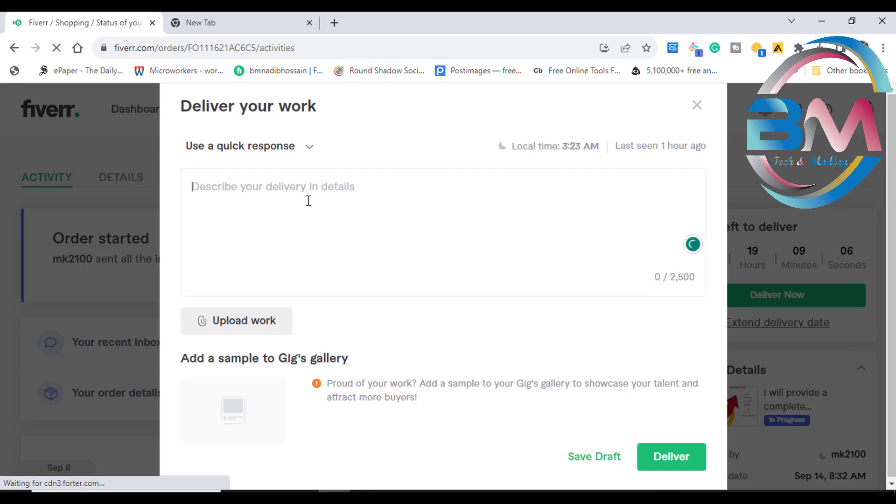
left_click(293, 148)
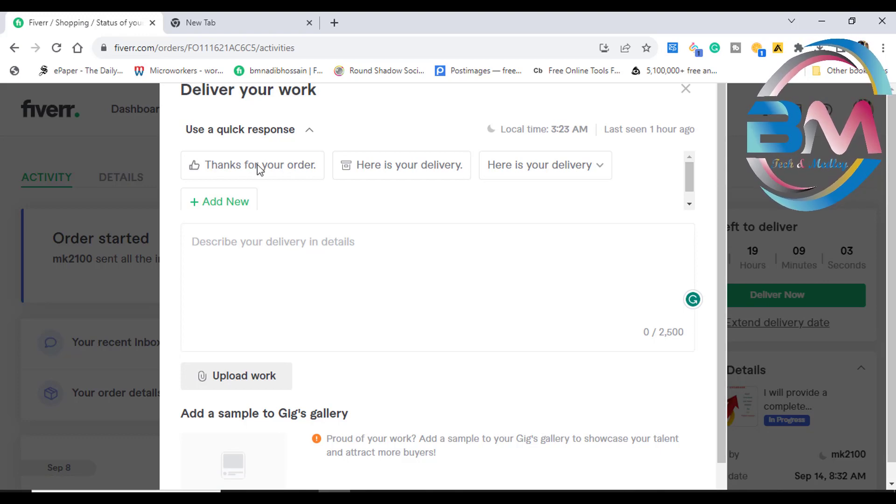
left_click(290, 172)
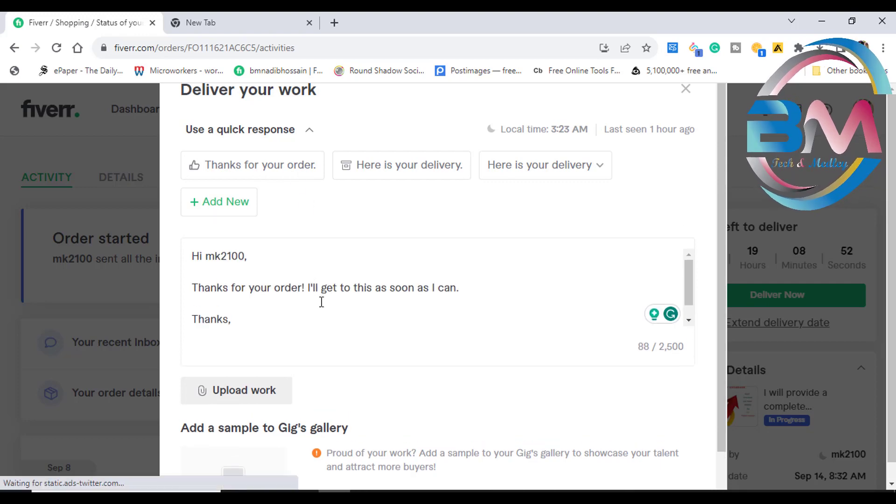
scroll(320, 302, "down", 2)
scroll(321, 301, "up", 2)
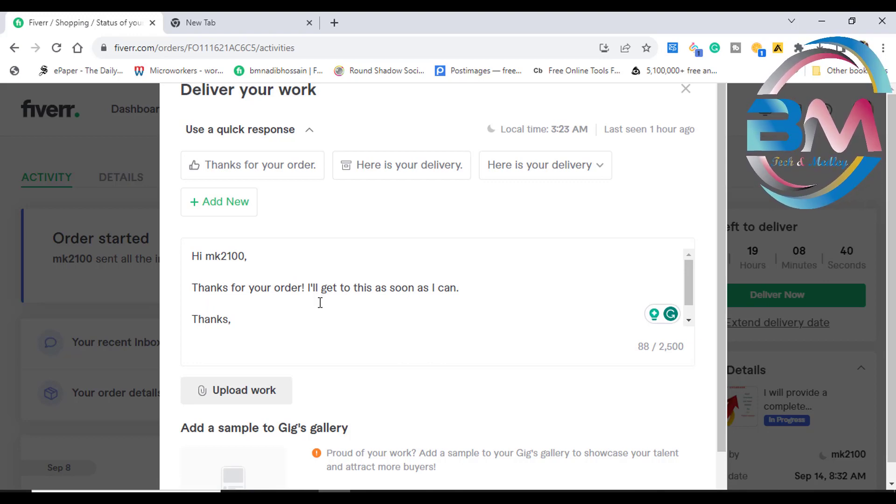
scroll(320, 302, "down", 1)
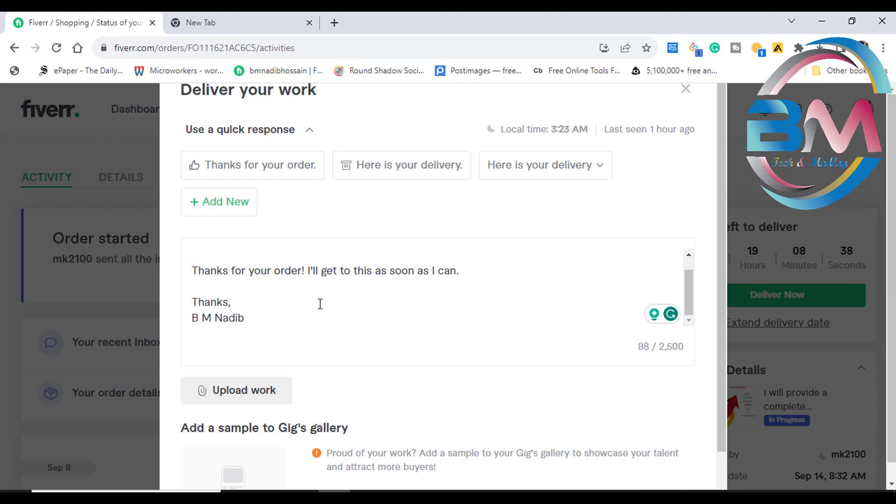
scroll(320, 307, "up", 1)
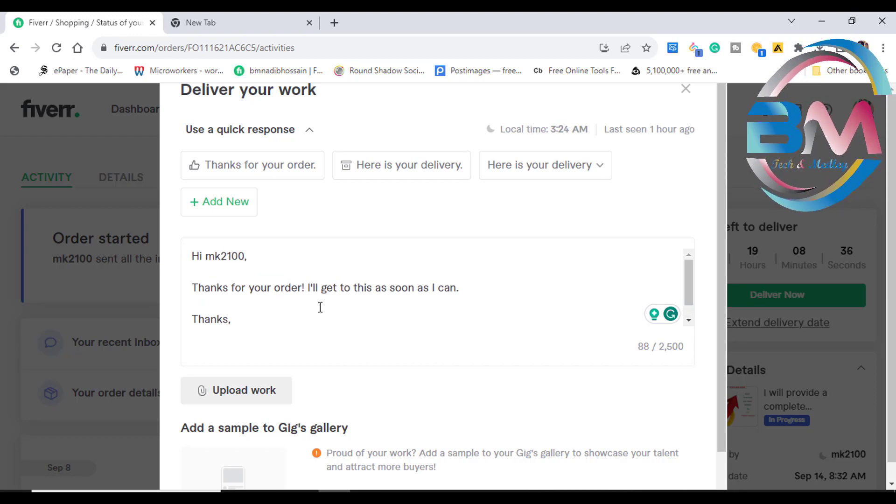
scroll(318, 307, "down", 1)
scroll(318, 316, "up", 1)
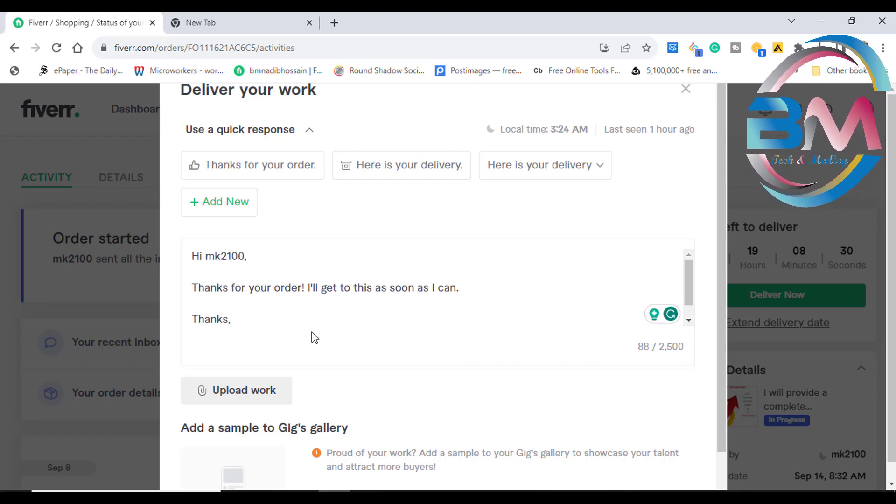
scroll(299, 317, "down", 1)
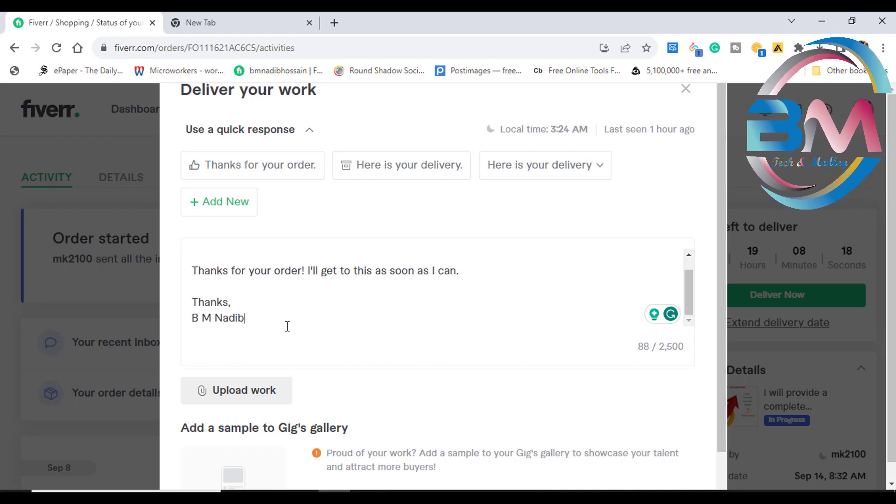
left_click_drag(287, 326, 180, 252)
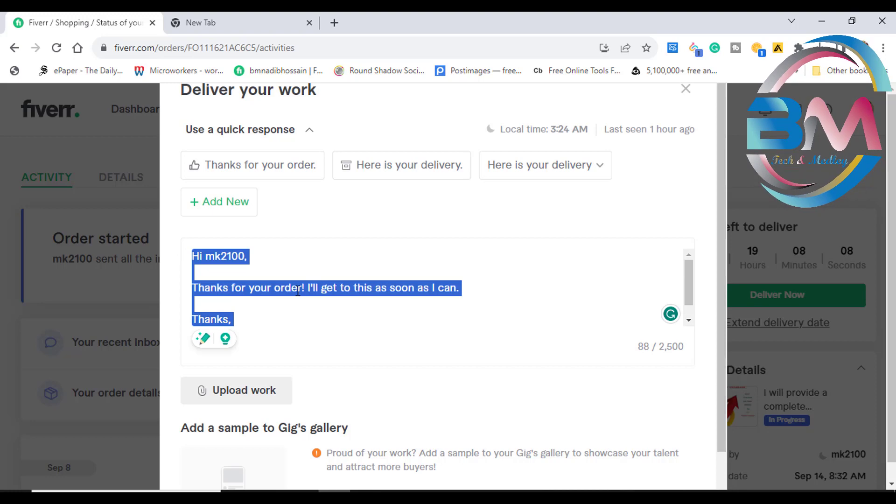
key("BackSpace")
scroll(299, 260, "down", 1)
scroll(304, 296, "up", 1)
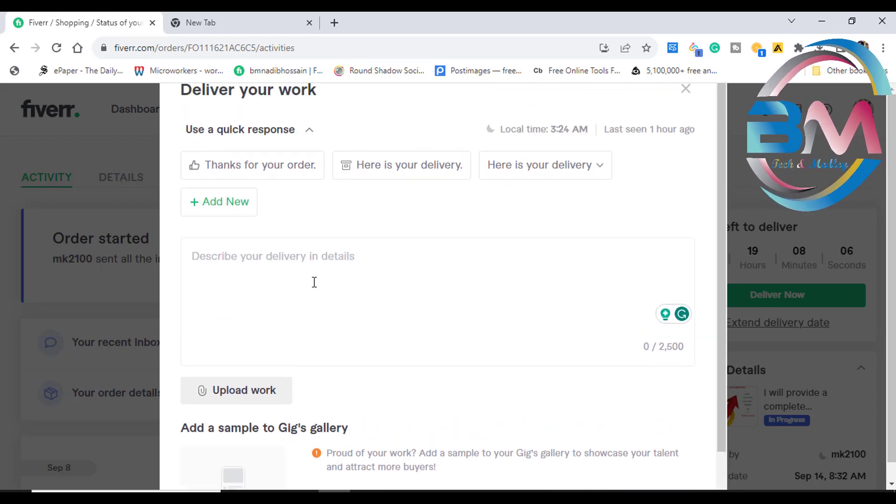
Fill the delivery message with the "Here is your delivery." quick response and change its greeting to "Hello Sir,"
left_click(377, 176)
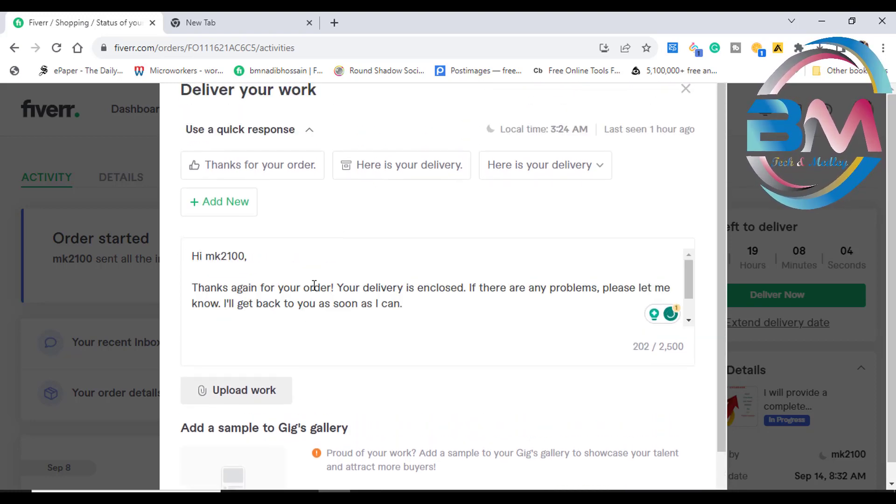
scroll(314, 285, "down", 1)
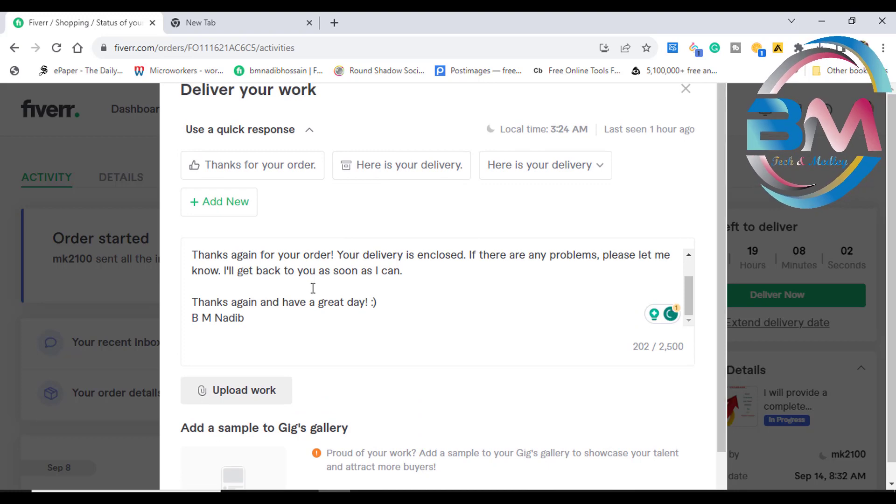
scroll(310, 292, "up", 1)
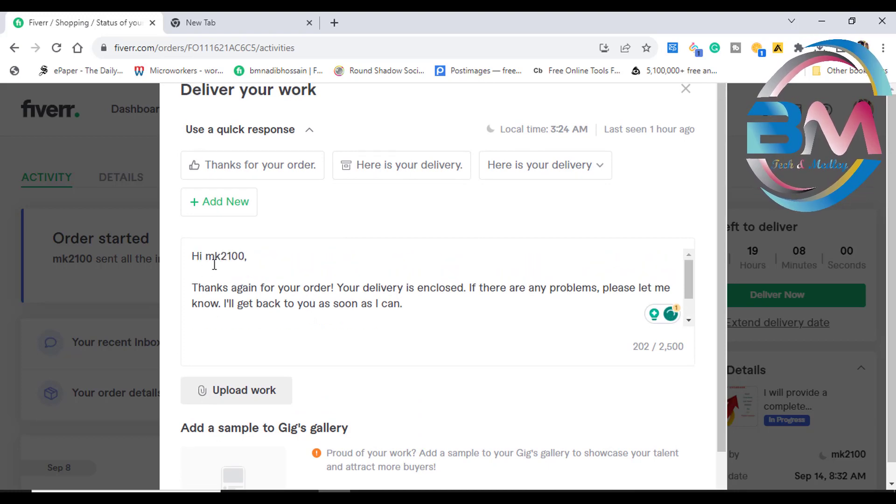
left_click(600, 166)
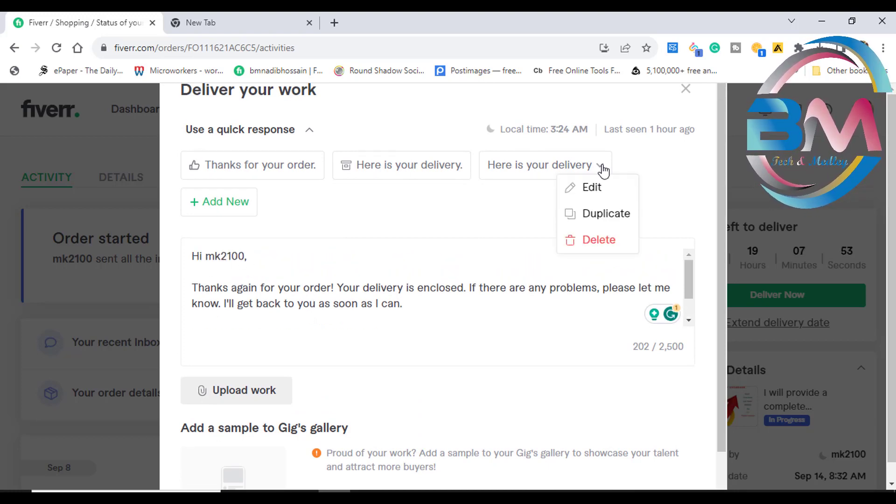
left_click(601, 169)
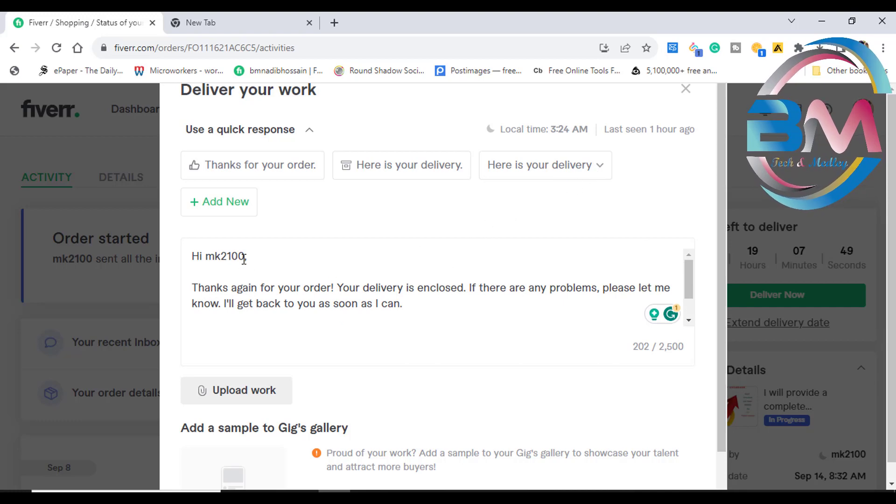
left_click_drag(245, 260, 194, 262)
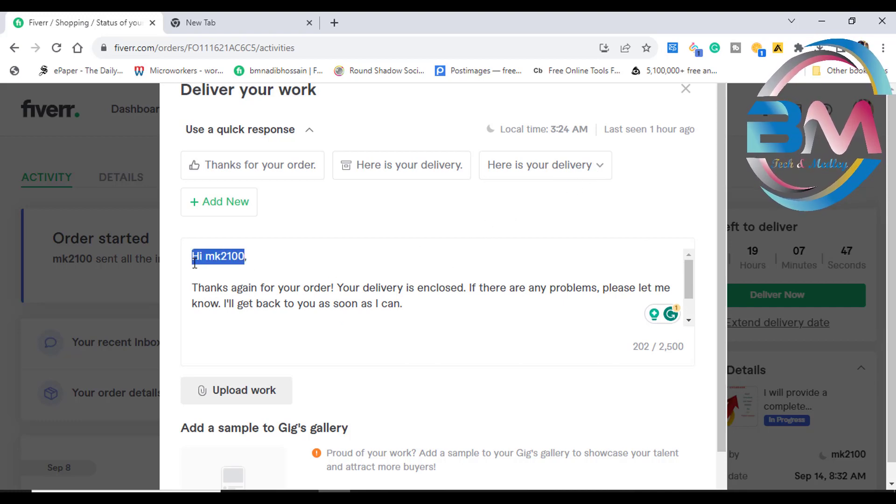
type("Hello Sir,")
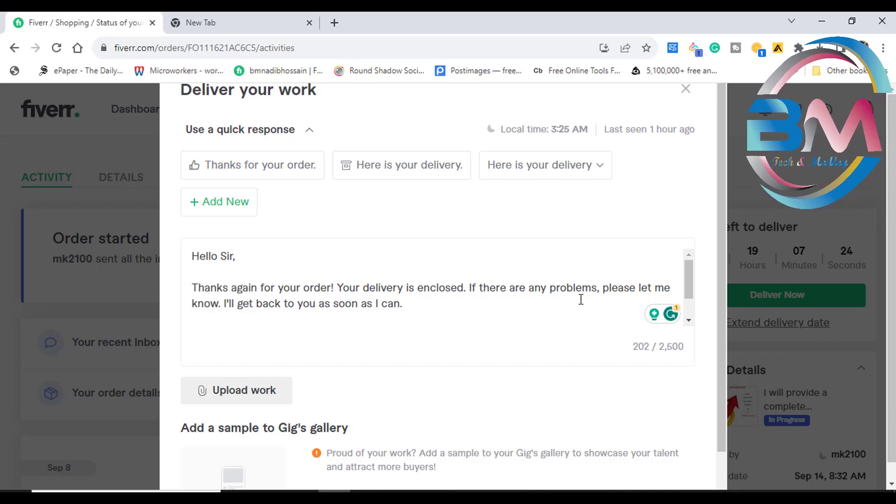
Add the seller's surname to the signature of the delivery message and proofread the complete text
scroll(387, 320, "down", 2)
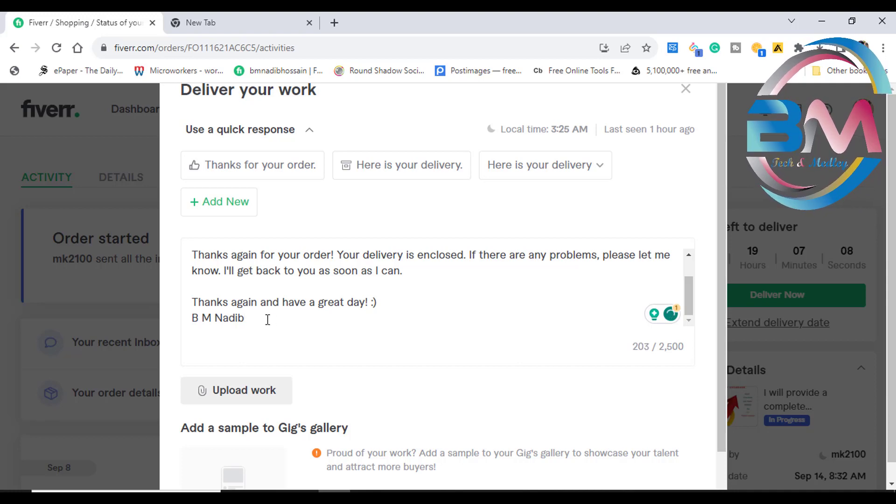
type("Hossai")
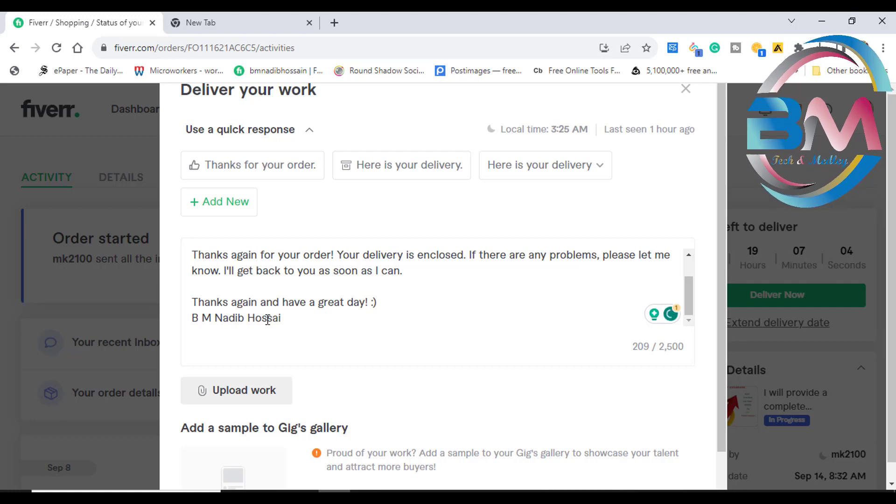
type("n")
scroll(459, 333, "down", 1)
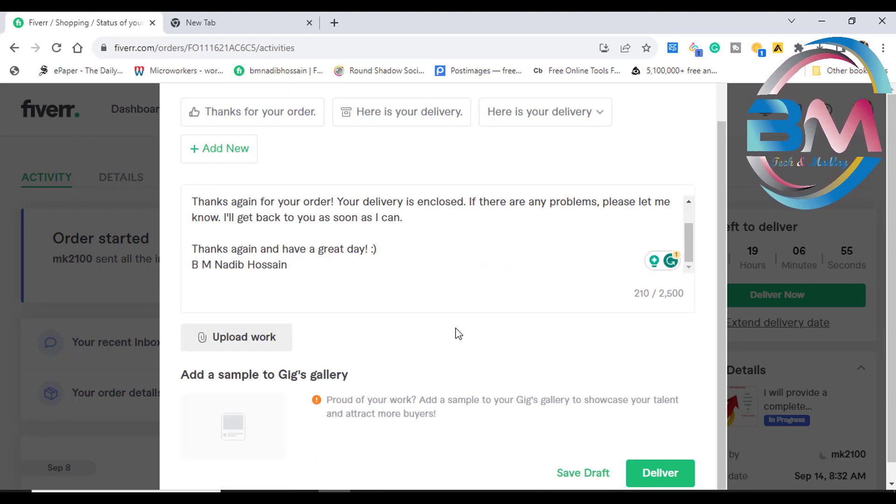
scroll(458, 334, "up", 1)
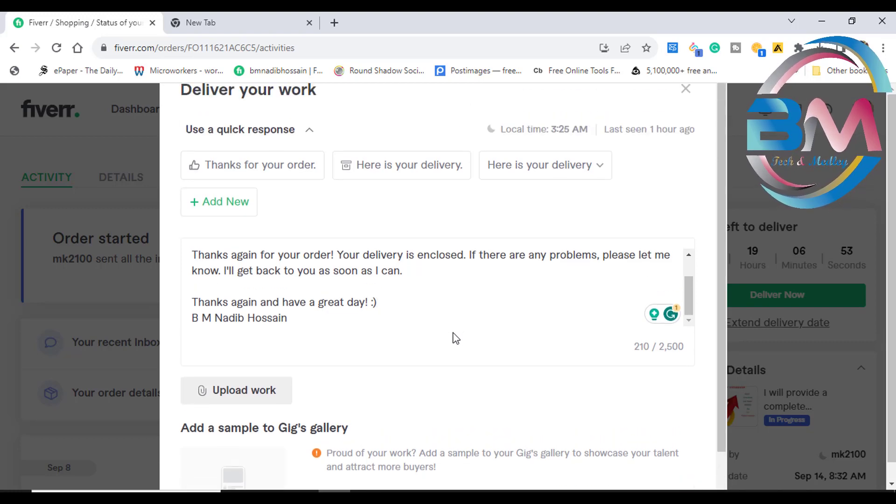
scroll(453, 308, "down", 1)
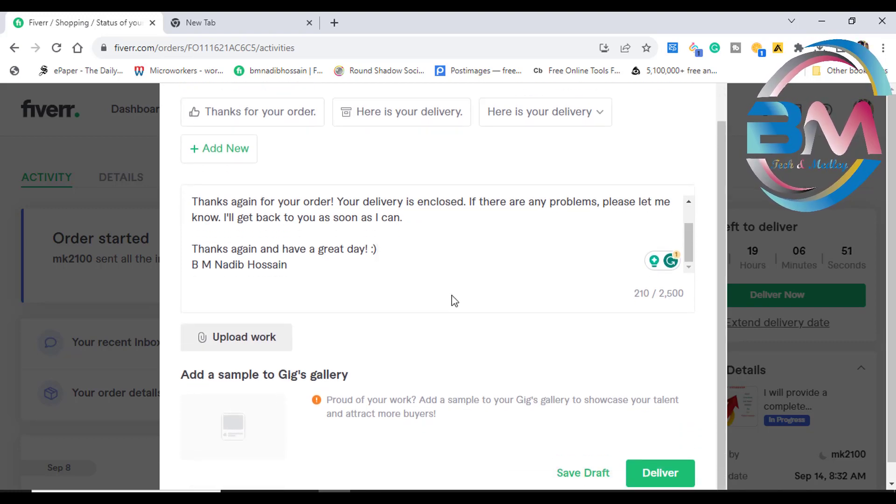
scroll(363, 252, "up", 2)
scroll(326, 284, "down", 1)
scroll(320, 236, "up", 1)
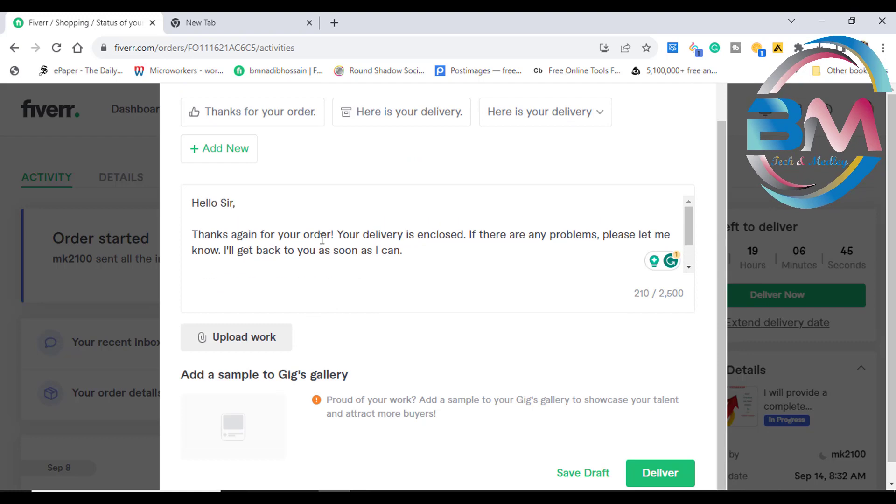
scroll(322, 248, "down", 1)
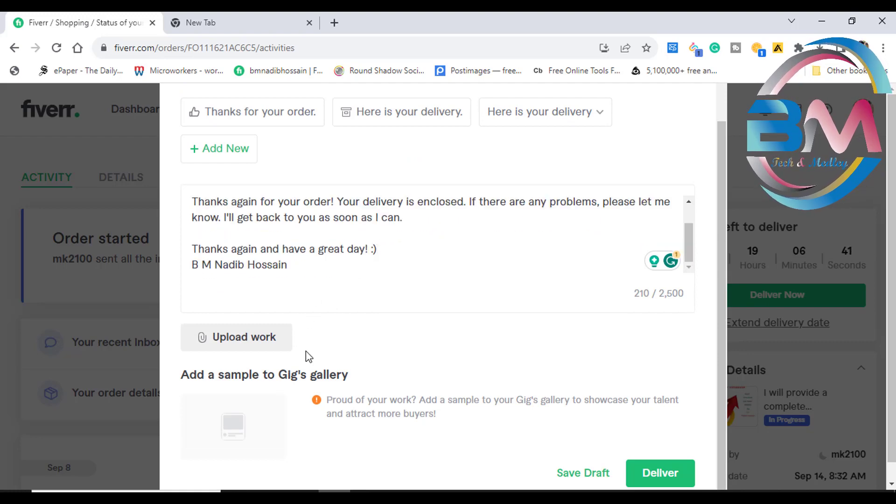
Attach the Wealthy Investor Database CSV and XLSX files from the Downloads folder to the delivery
left_click(237, 345)
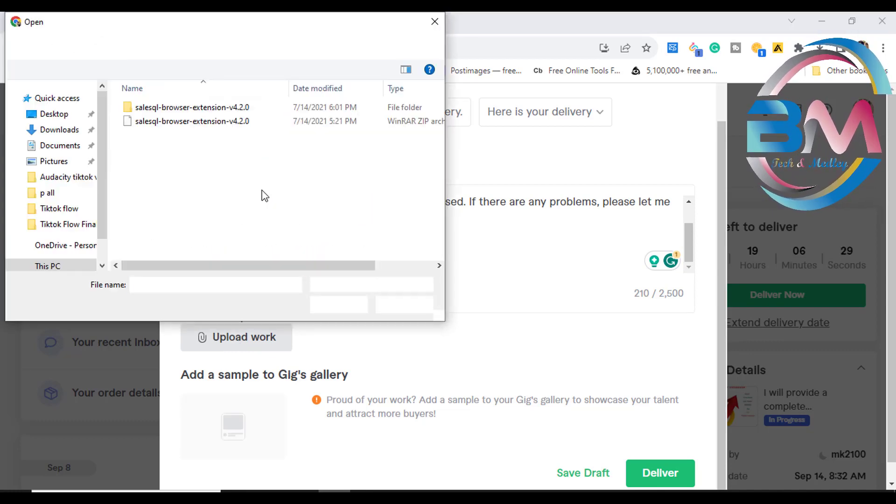
scroll(54, 174, "up", 2)
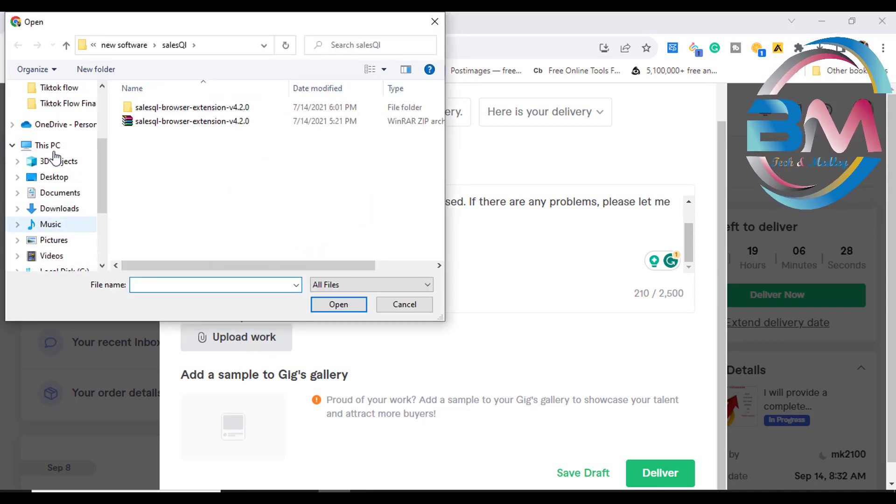
scroll(56, 158, "up", 3)
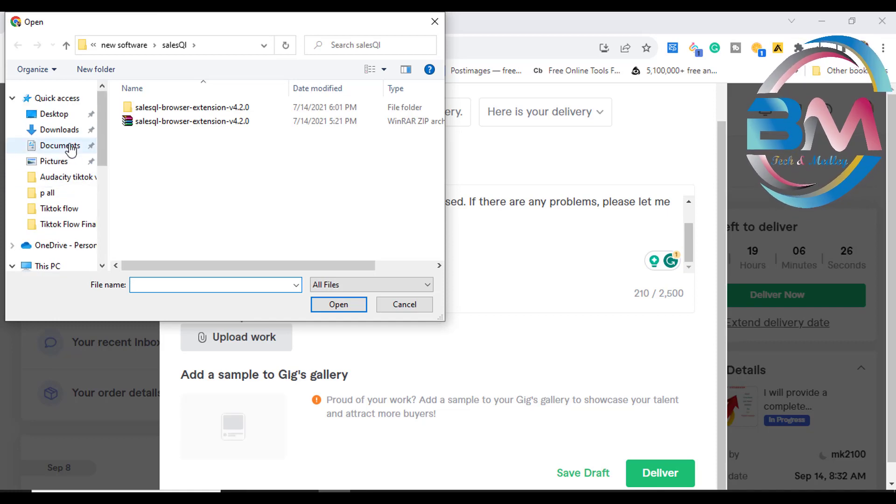
left_click(60, 132)
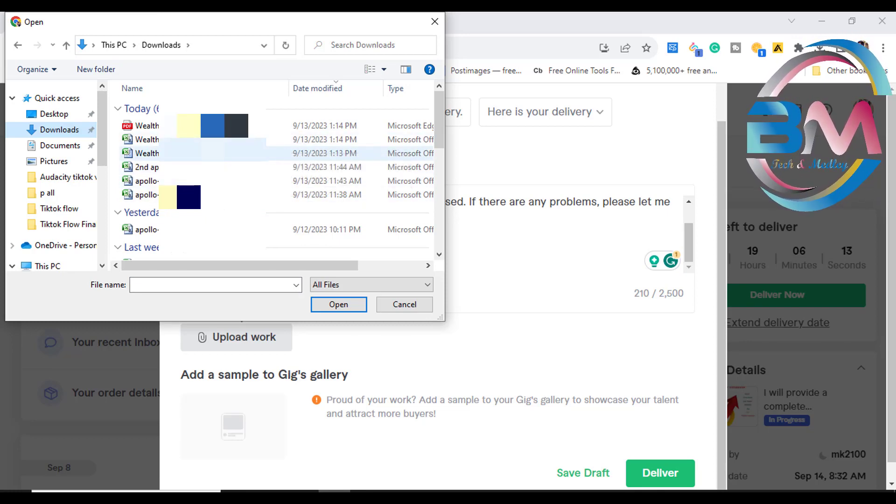
left_click(233, 153)
left_click(212, 139, "ctrl")
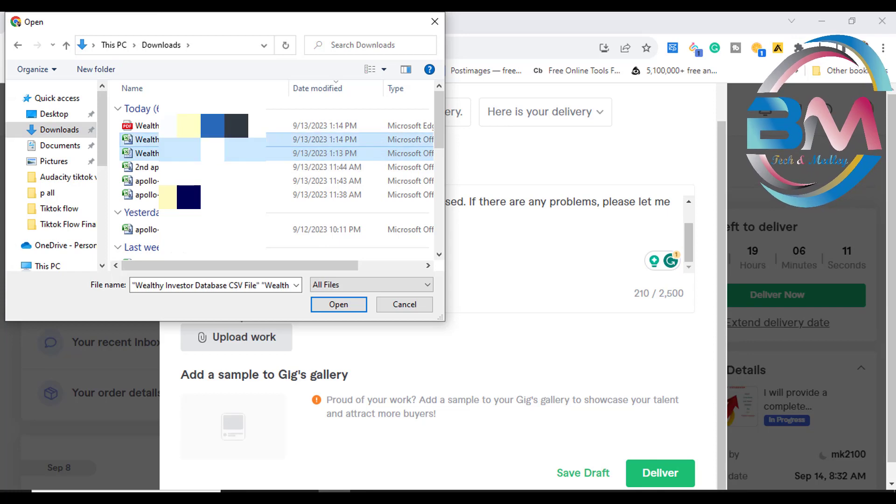
left_click(338, 304)
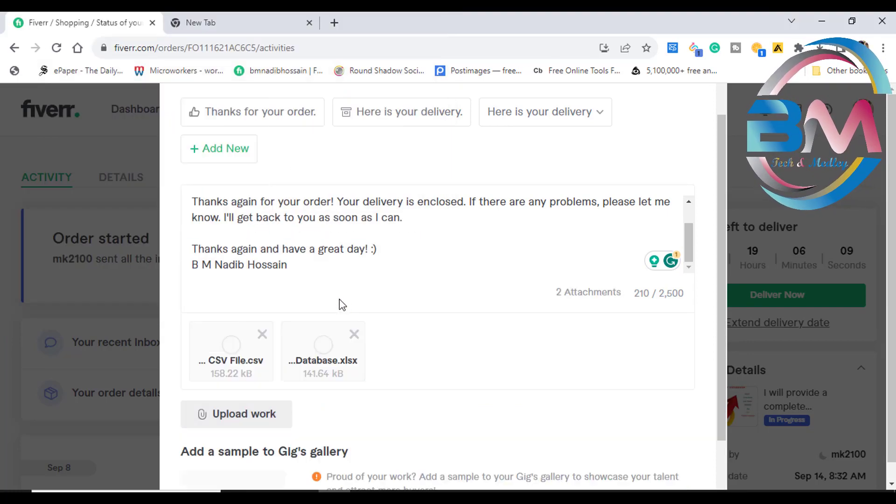
Check the delivery message and the uploaded CSV and XLSX attachments, and submit the delivery to the buyer
scroll(392, 363, "down", 2)
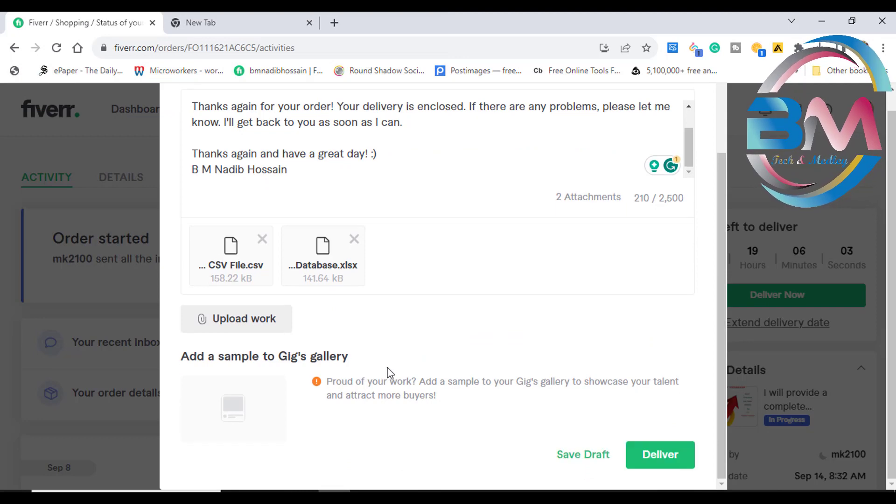
scroll(390, 372, "up", 3)
scroll(378, 262, "down", 1)
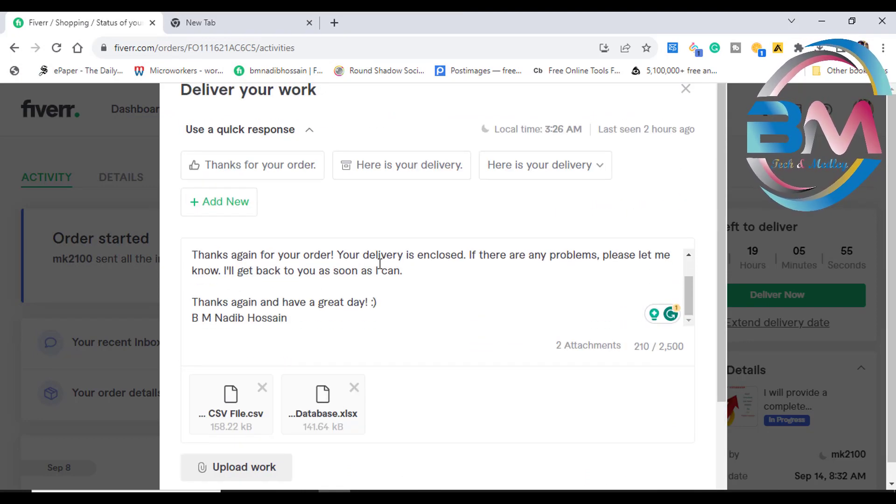
scroll(379, 264, "down", 3)
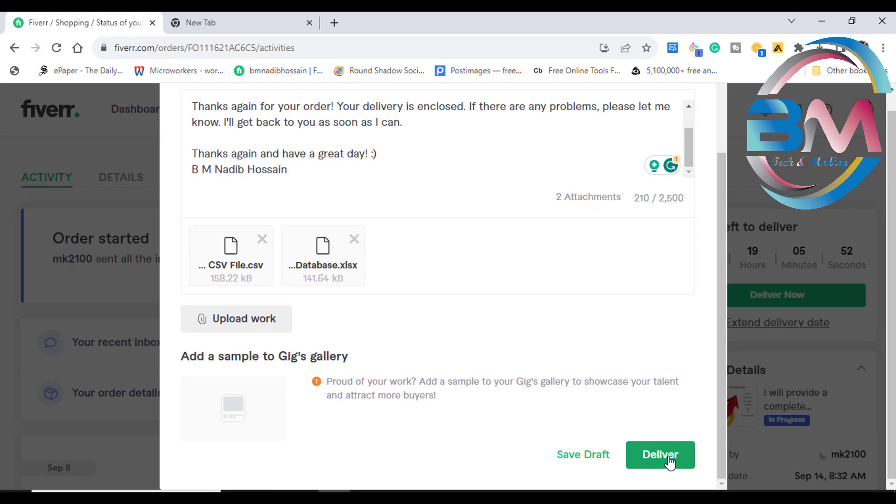
scroll(335, 327, "up", 3)
scroll(335, 327, "down", 3)
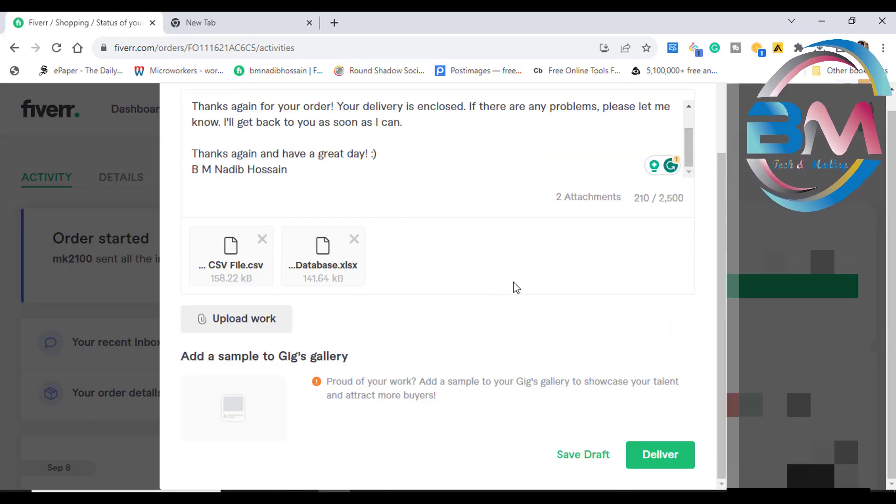
left_click(666, 456)
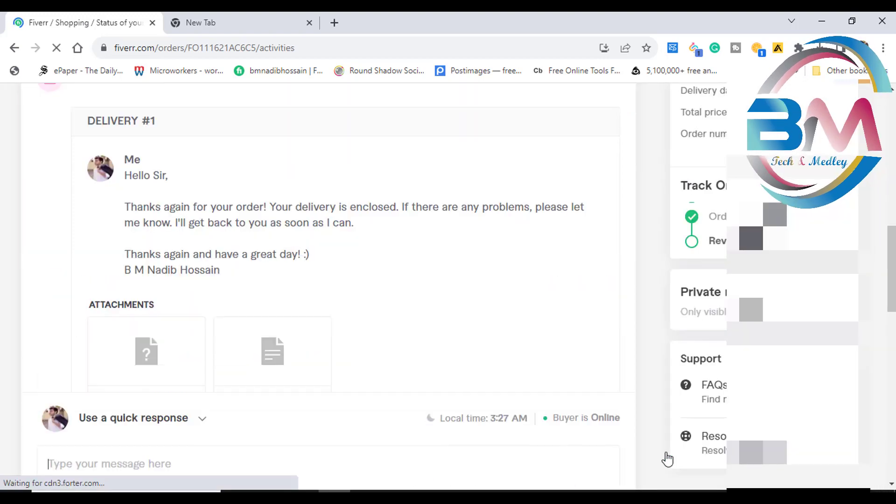
Review the order's activity page and look up the $150 order among the delivered orders in Manage Orders
scroll(363, 266, "down", 8)
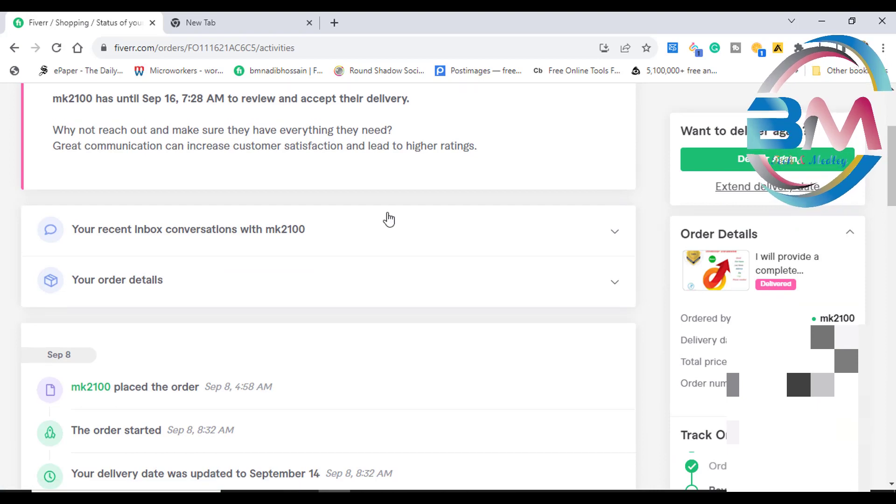
scroll(389, 218, "up", 3)
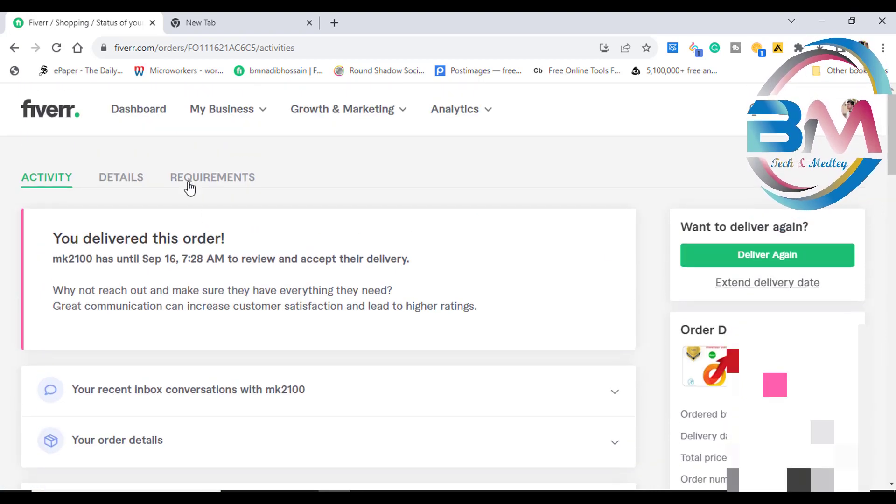
left_click(153, 111)
left_click(261, 115)
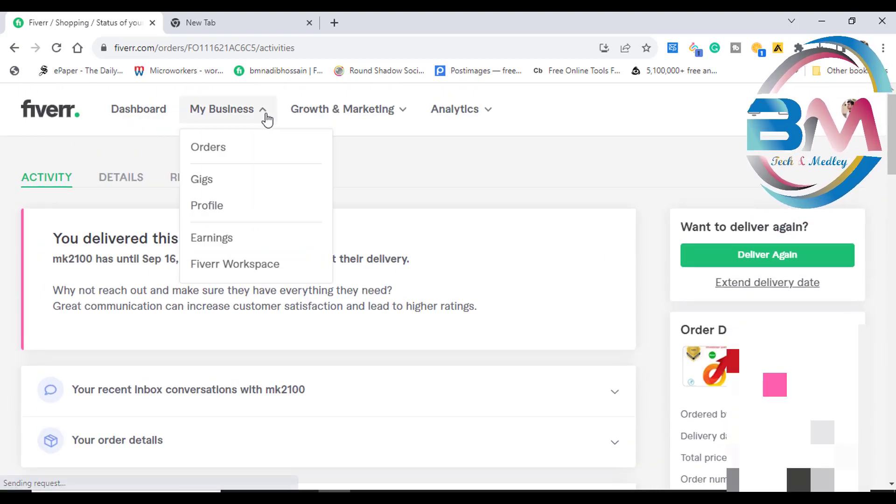
left_click(246, 159)
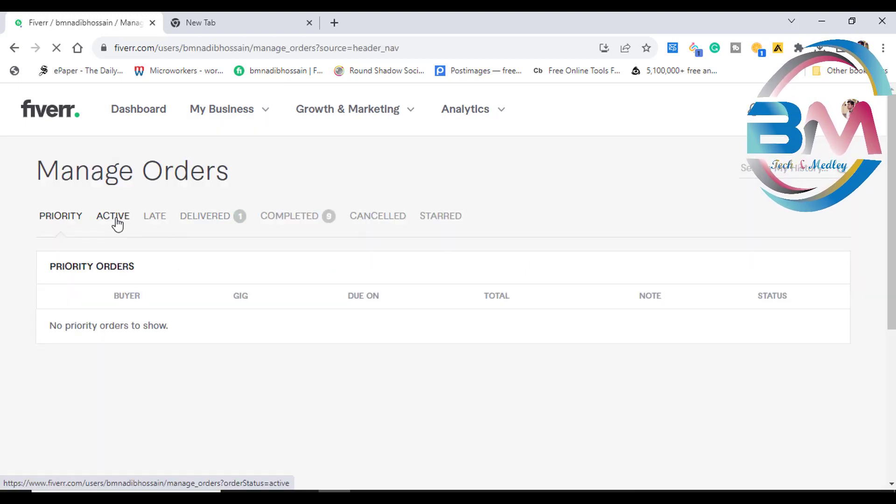
left_click(213, 224)
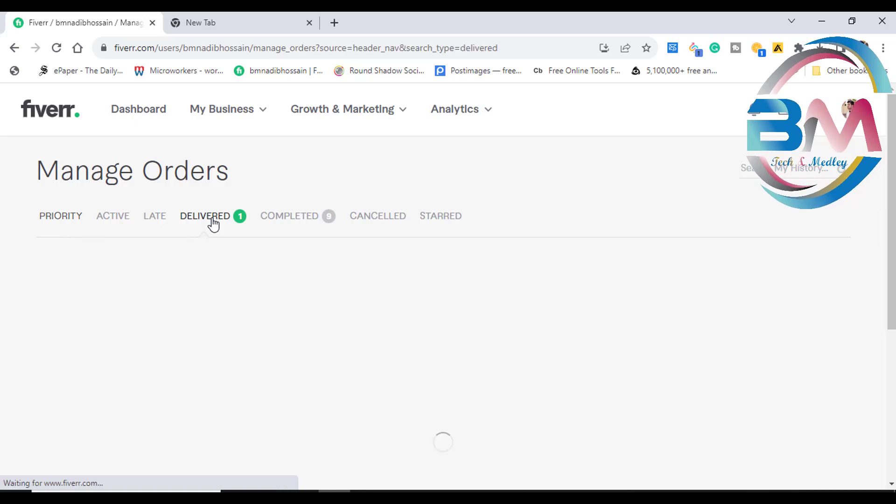
scroll(247, 285, "down", 1)
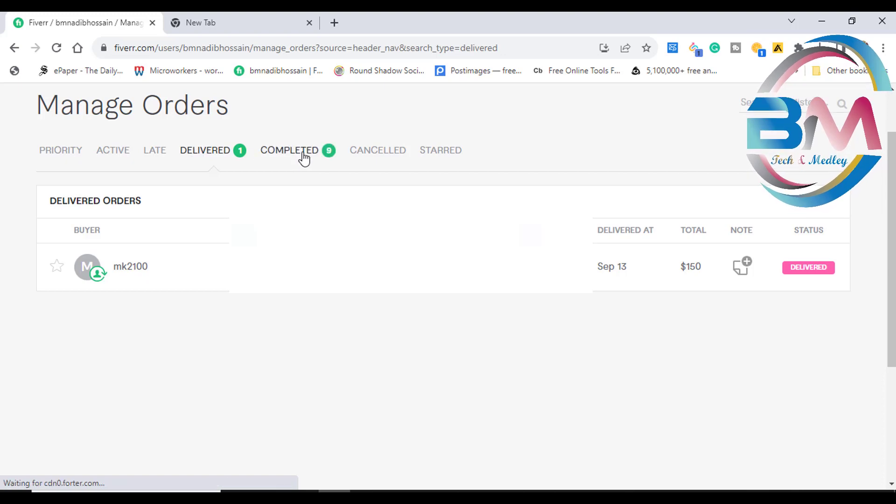
scroll(342, 165, "up", 2)
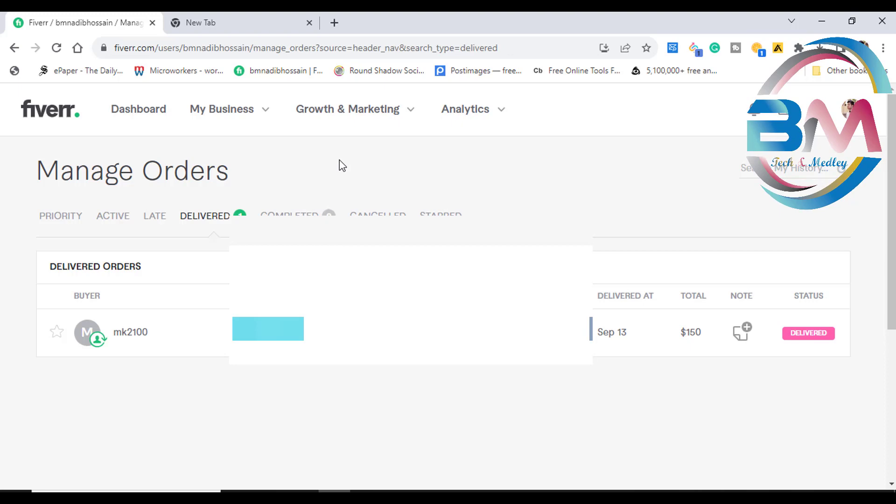
Return to the seller dashboard and look over its performance figures and active orders
left_click(43, 117)
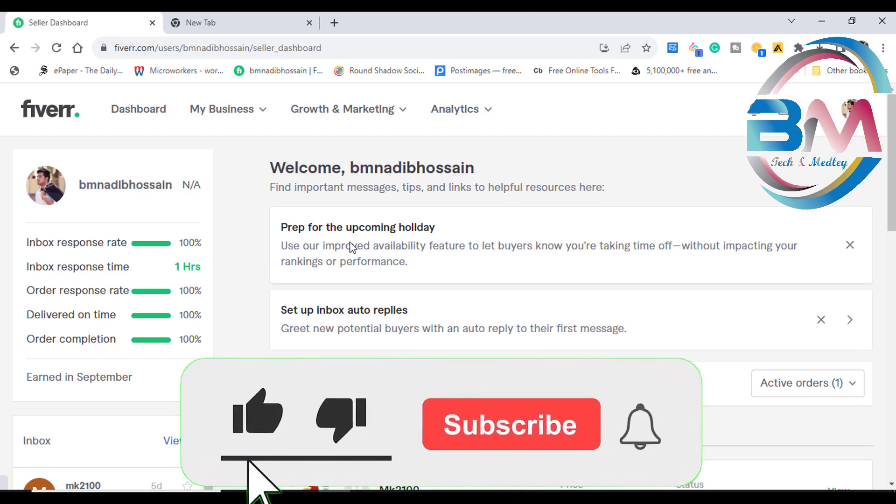
scroll(352, 246, "down", 4)
scroll(352, 246, "up", 4)
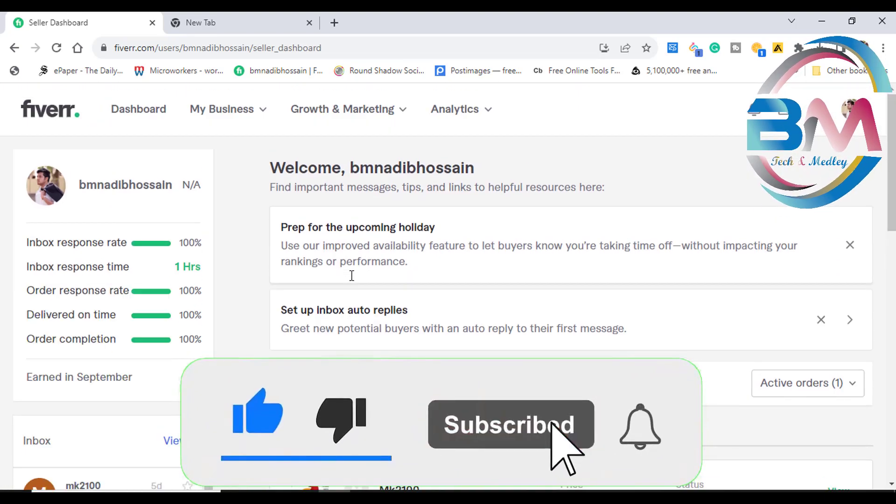